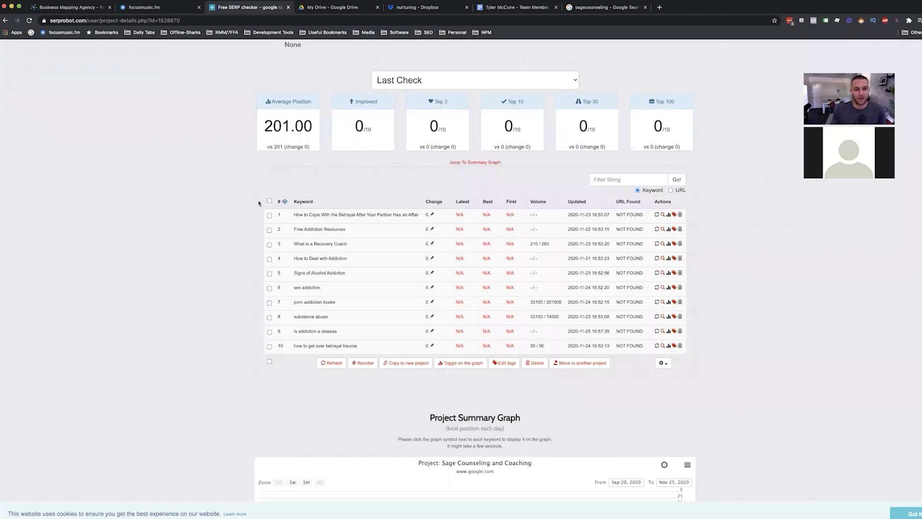
pyautogui.scroll(5, 257, 192)
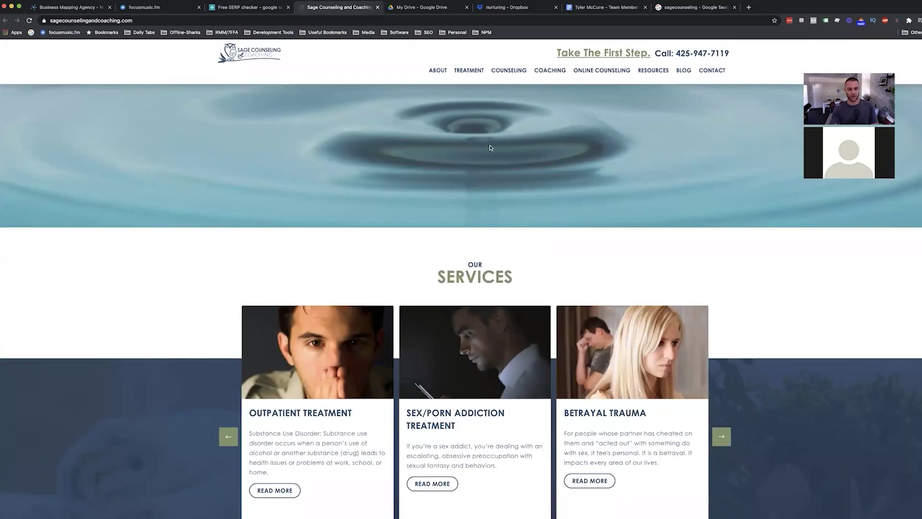
# Scroll the blog listing and open the 'How to Deal with Addiction' post.
pyautogui.scroll(-8, 490, 147)
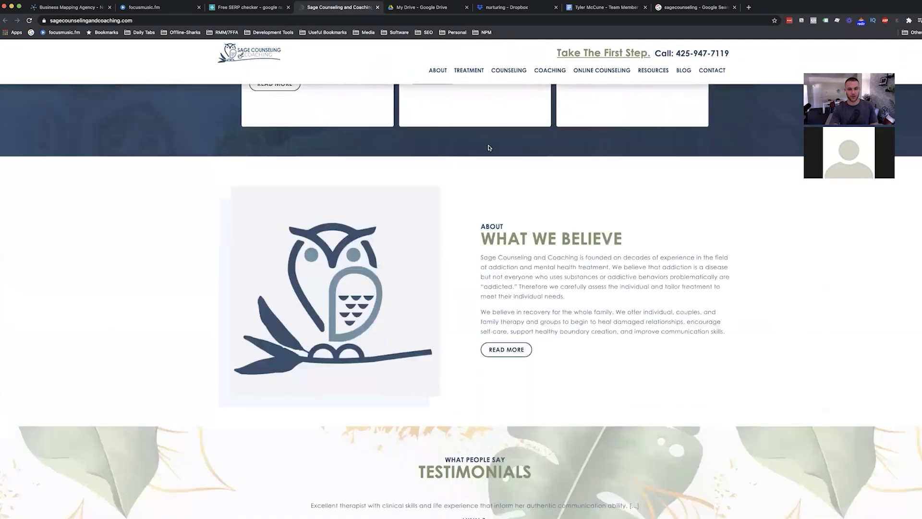
pyautogui.scroll(-1, 490, 147)
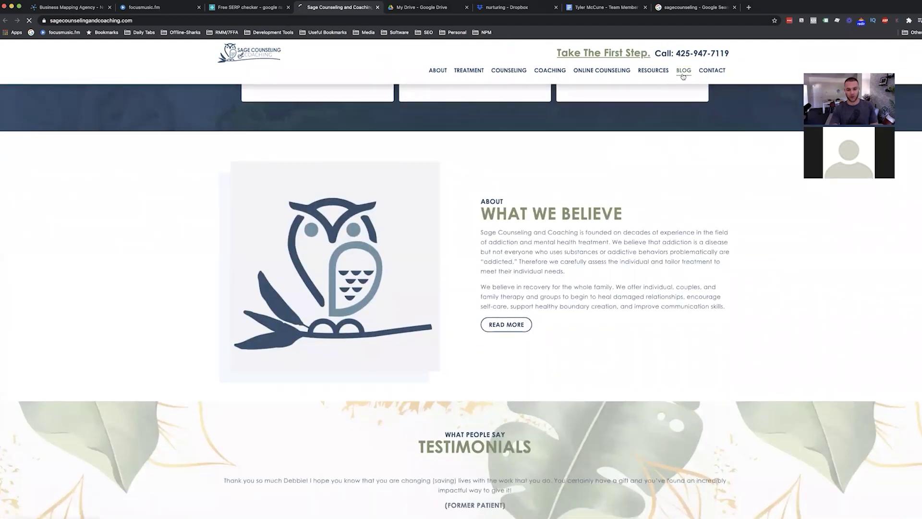
pyautogui.scroll(-3, 420, 307)
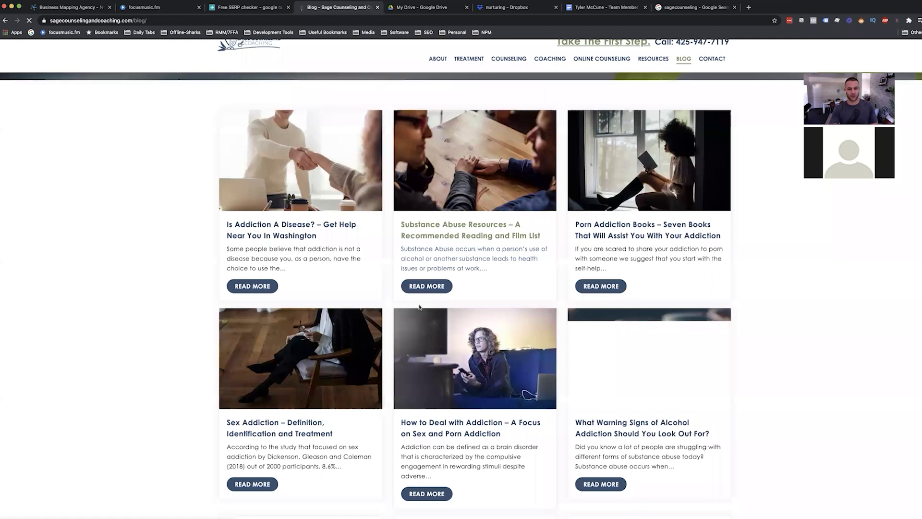
pyautogui.scroll(-1, 432, 246)
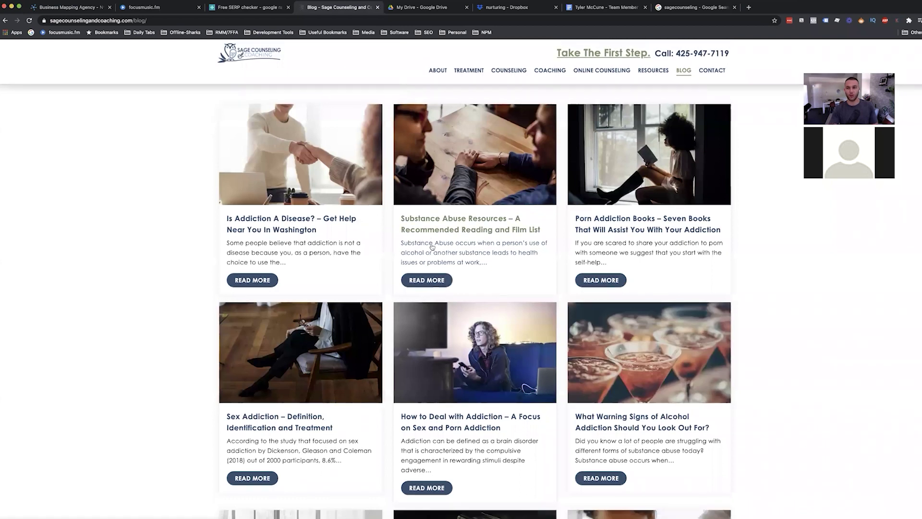
pyautogui.scroll(-3, 421, 249)
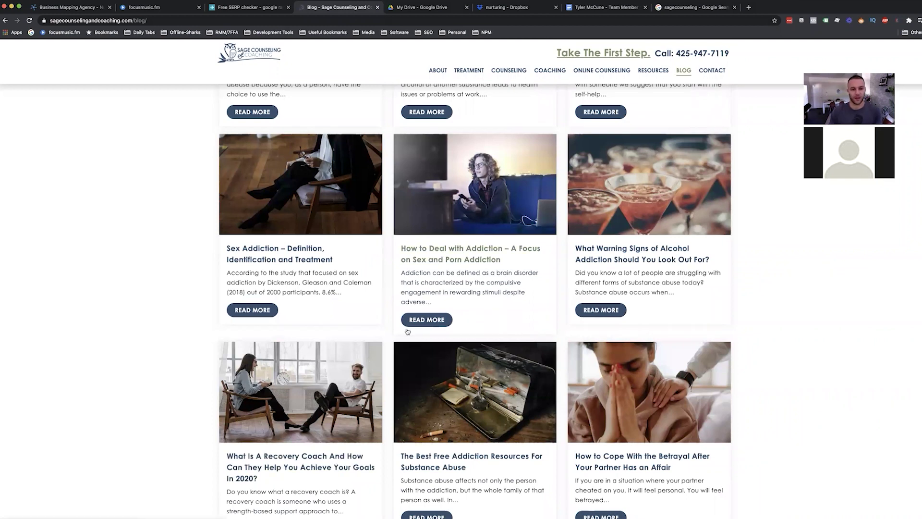
pyautogui.click(430, 320)
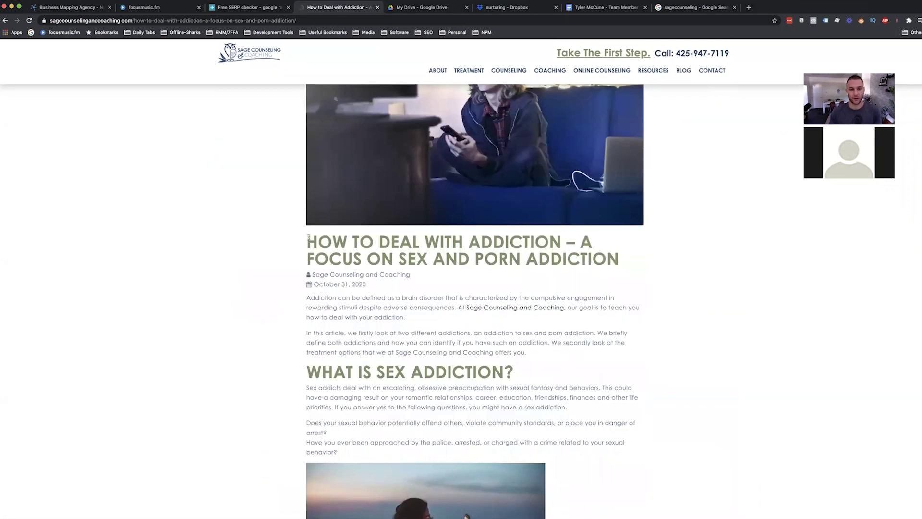
# Highlight the post's main heading, skim the article, and go back to the blog list.
pyautogui.moveTo(309, 237); pyautogui.dragTo(636, 270)
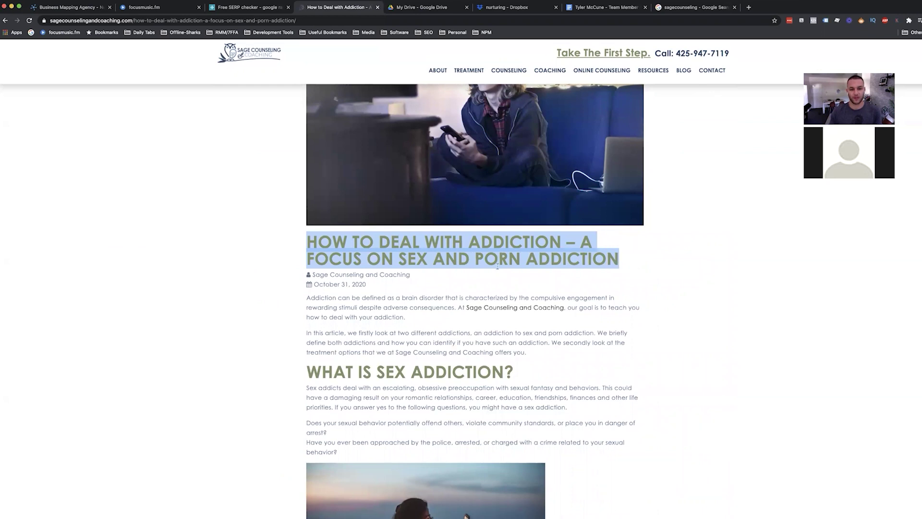
pyautogui.scroll(-7, 497, 265)
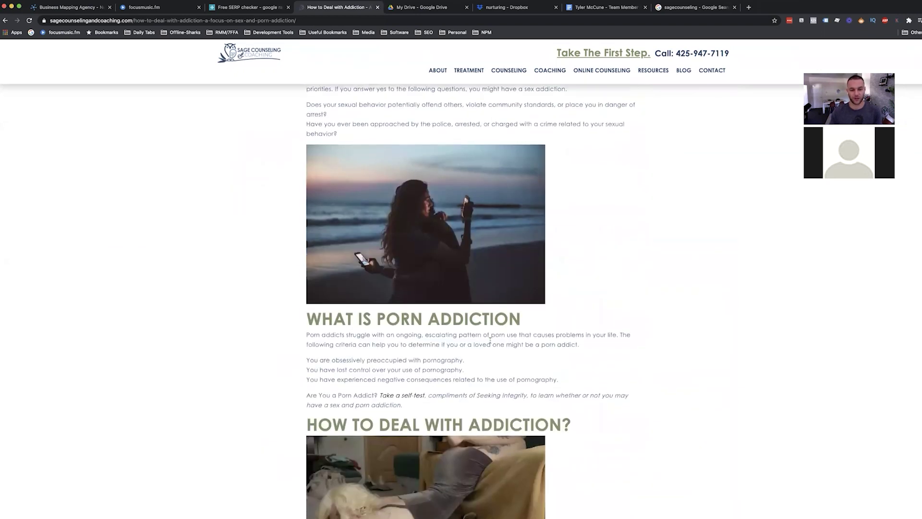
pyautogui.scroll(-2, 490, 340)
pyautogui.click(7, 20)
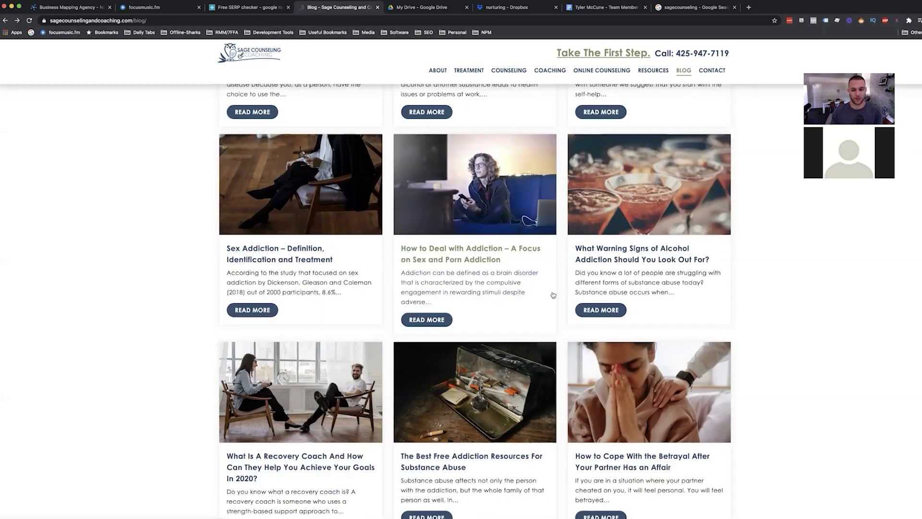
pyautogui.scroll(-1, 417, 375)
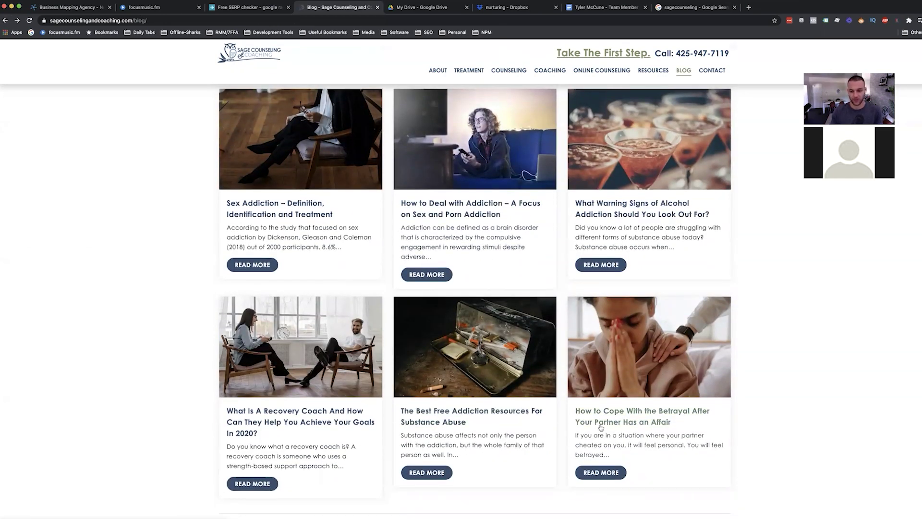
pyautogui.scroll(-1, 601, 427)
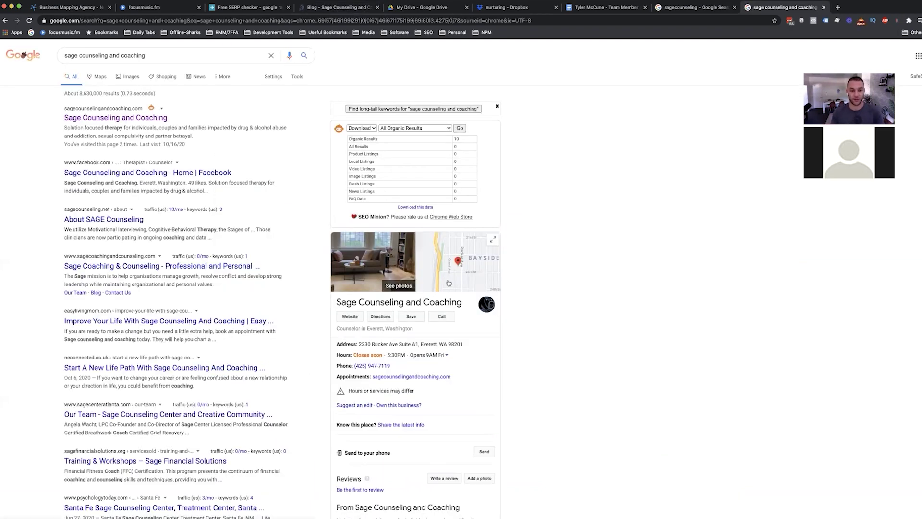
# Highlight the Everett business name in Google's listing and confirm it has no reviews yet.
pyautogui.moveTo(463, 303); pyautogui.dragTo(335, 308)
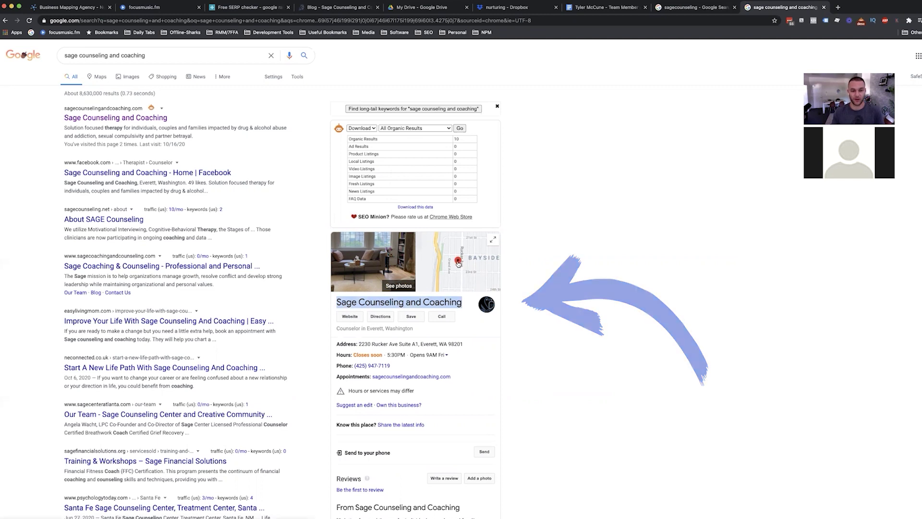
pyautogui.scroll(-3, 442, 357)
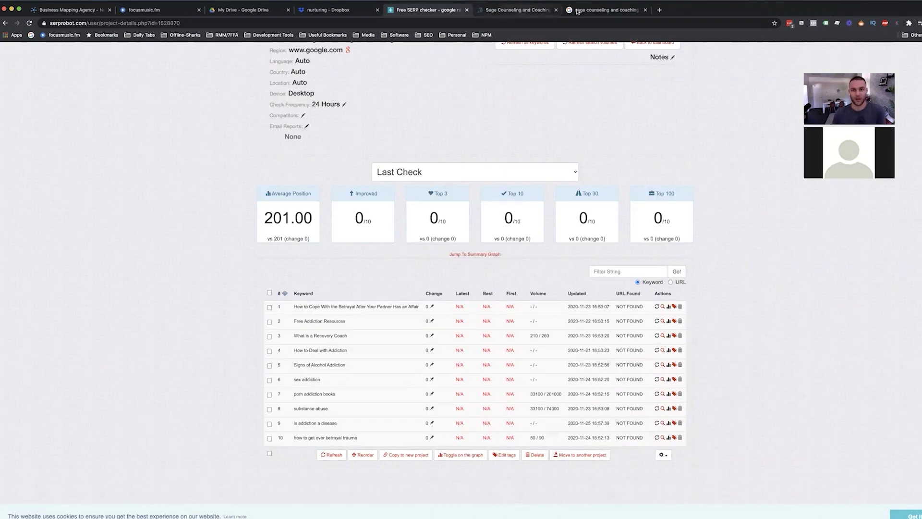
pyautogui.hotkey('ctrl', 'Tab')
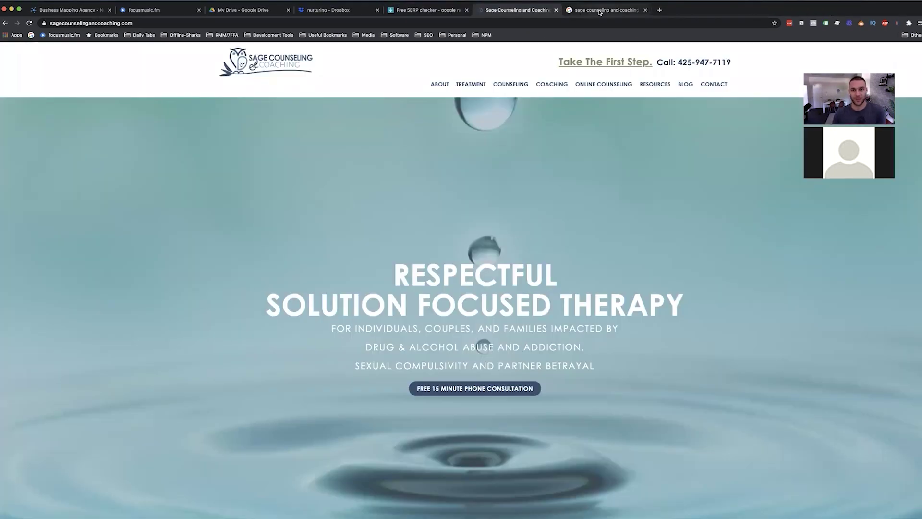
pyautogui.hotkey('ctrl', 'Tab')
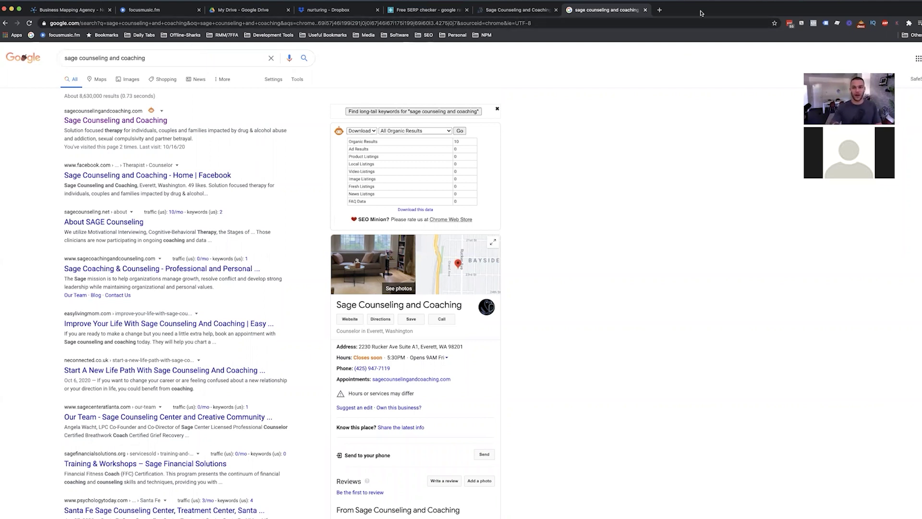
pyautogui.click(518, 21)
pyautogui.click(278, 33)
pyautogui.press('super+c')
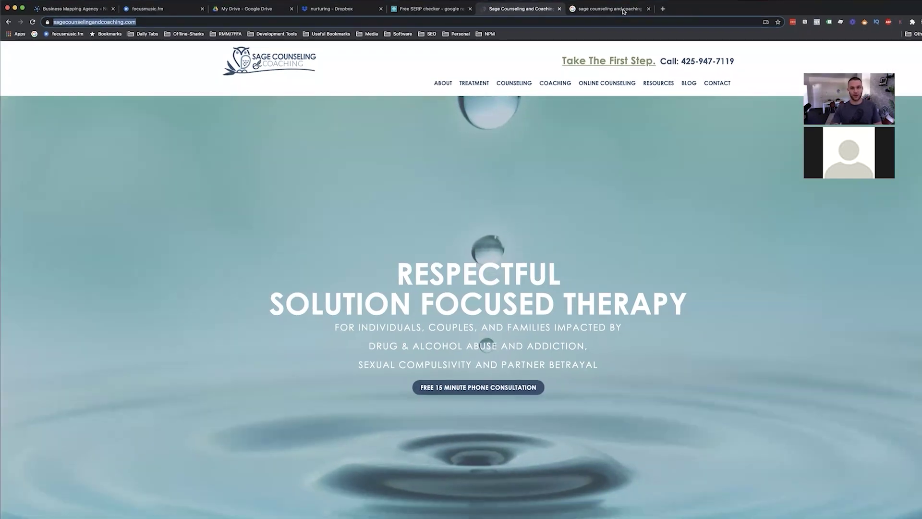
pyautogui.hotkey('ctrl', 'Tab')
pyautogui.tripleClick(189, 57)
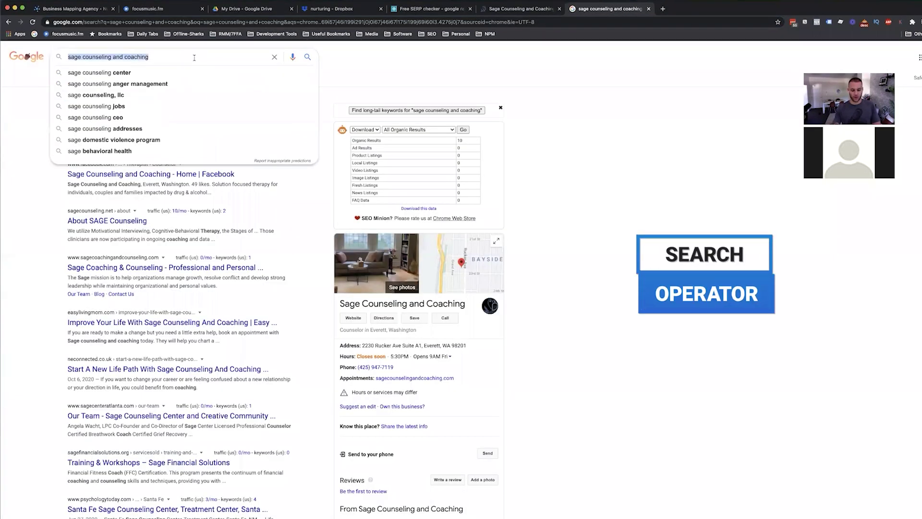
pyautogui.write('site:')
pyautogui.press('super+v')
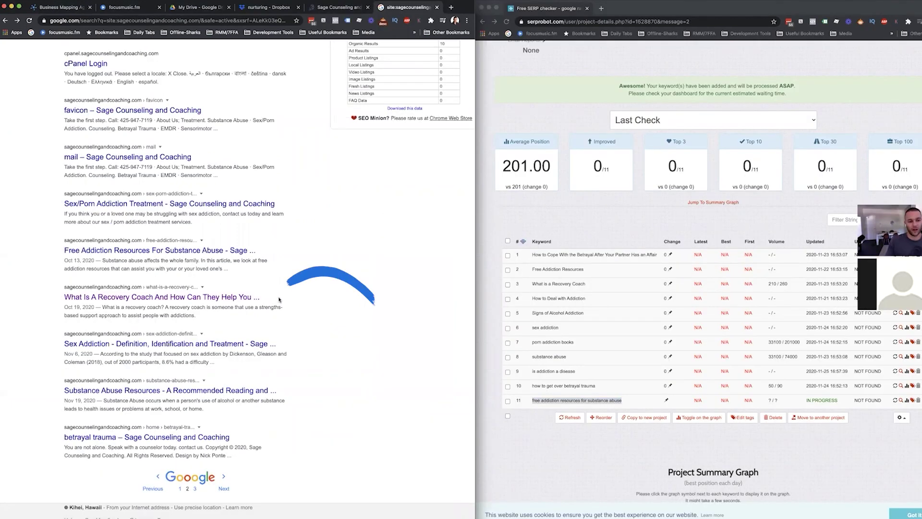
# Open the 'What Is A Recovery Coach' result, highlight RECOVERY COACH, and widen the site window.
pyautogui.moveTo(261, 297); pyautogui.dragTo(66, 297)
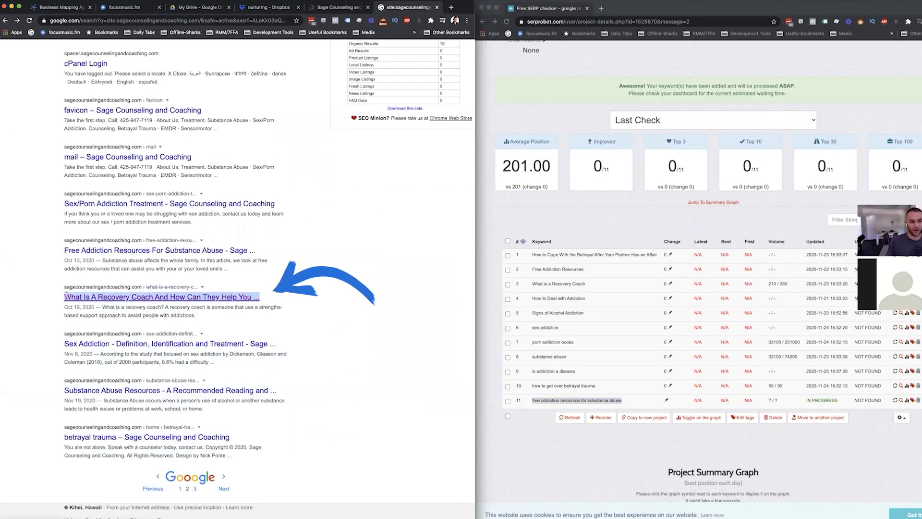
pyautogui.moveTo(196, 315); pyautogui.dragTo(102, 306)
pyautogui.click(104, 306)
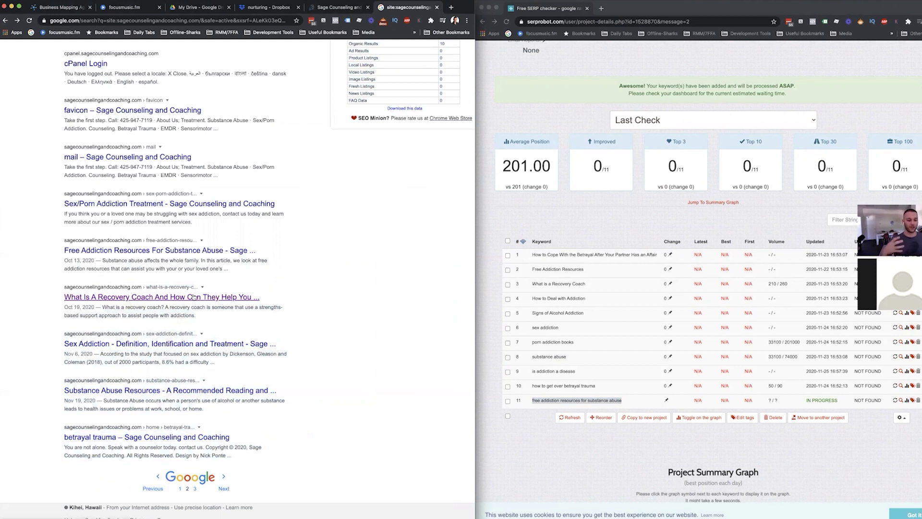
pyautogui.click(193, 297)
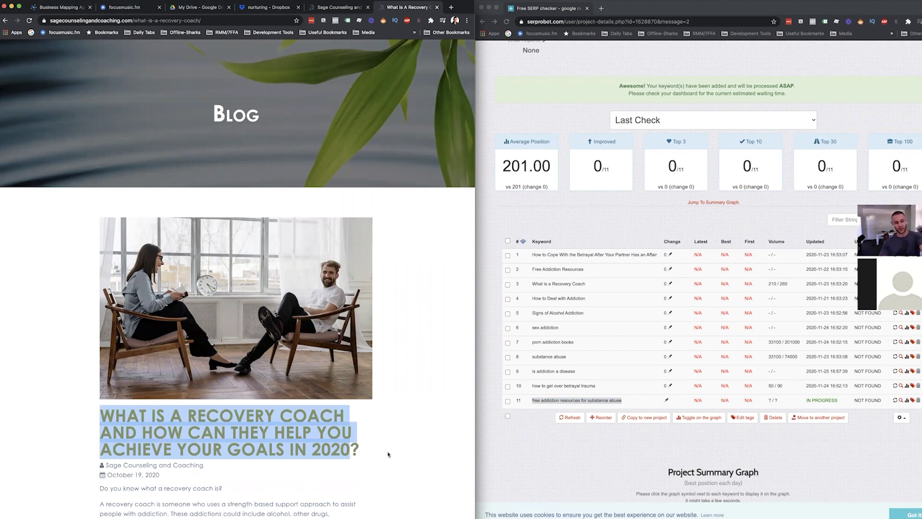
pyautogui.moveTo(187, 415); pyautogui.dragTo(346, 419)
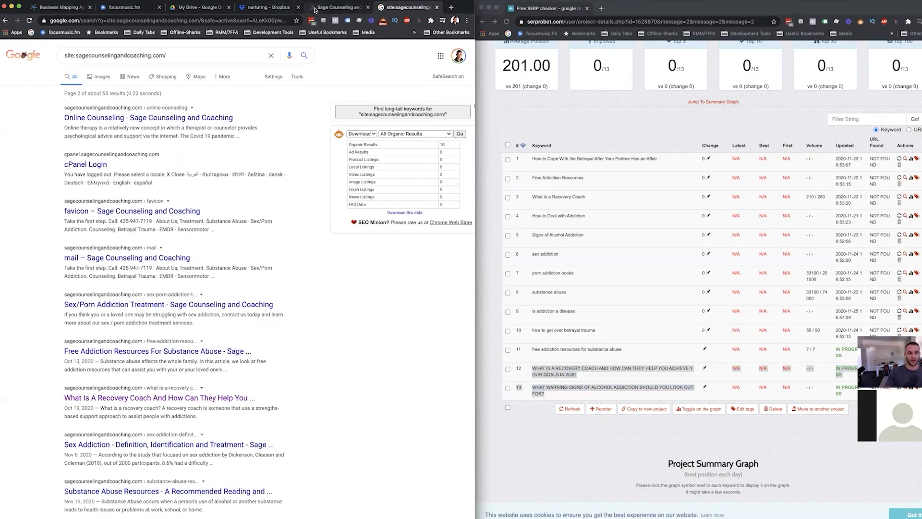
pyautogui.click(315, 11)
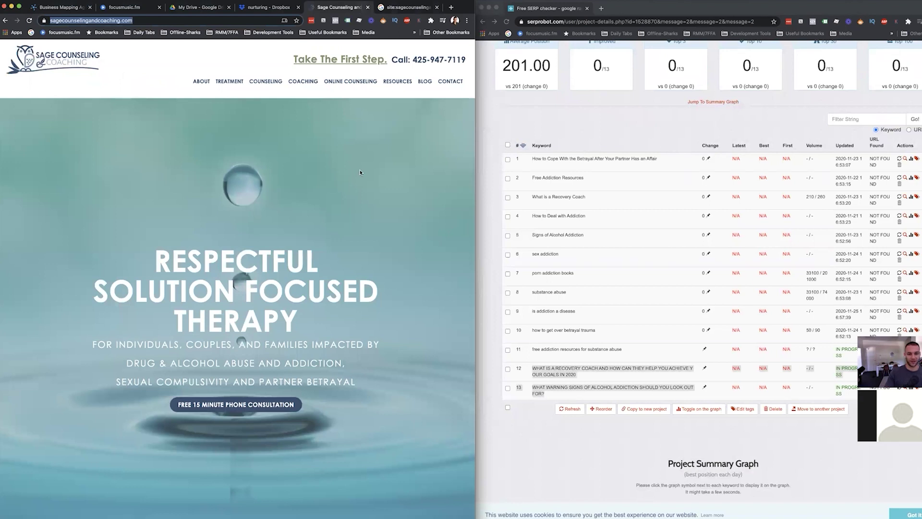
pyautogui.moveTo(475, 165); pyautogui.dragTo(532, 160)
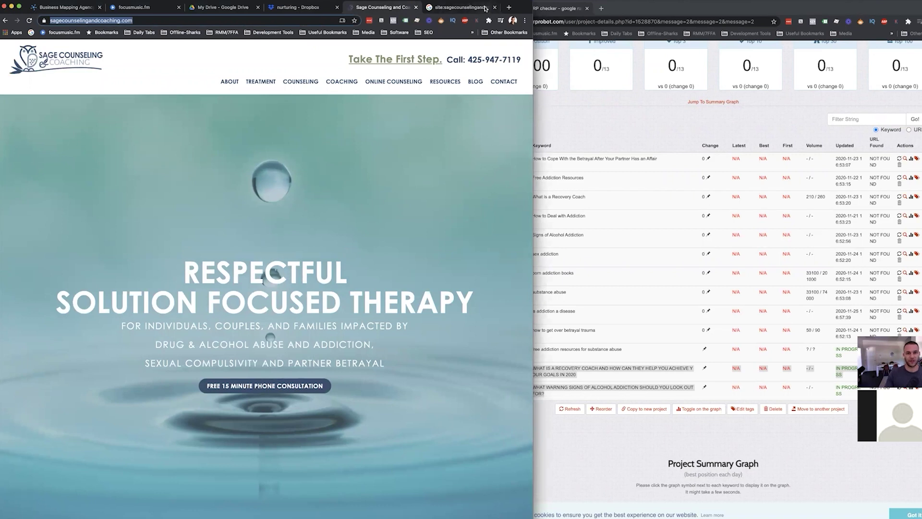
# Run SEO Minion's on-page analysis on the homepage and highlight its 28-character title.
pyautogui.click(441, 34)
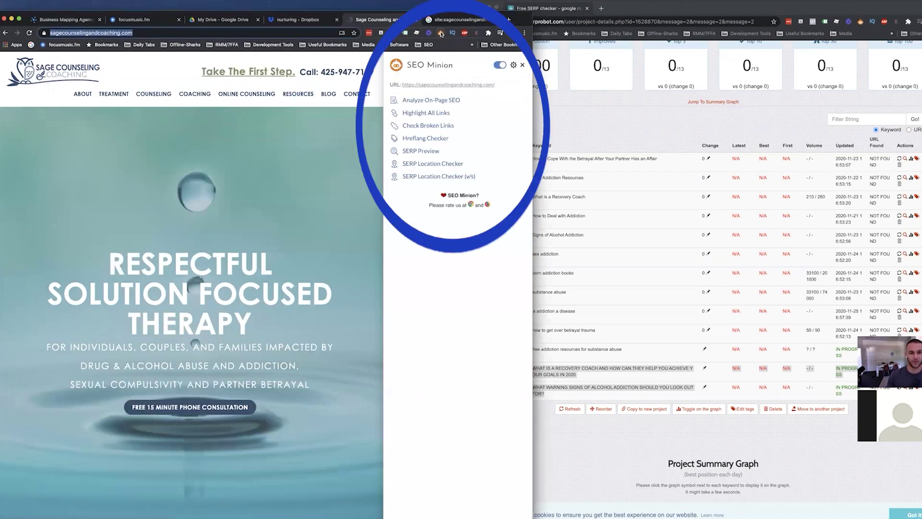
pyautogui.click(432, 100)
pyautogui.moveTo(532, 100); pyautogui.dragTo(613, 100)
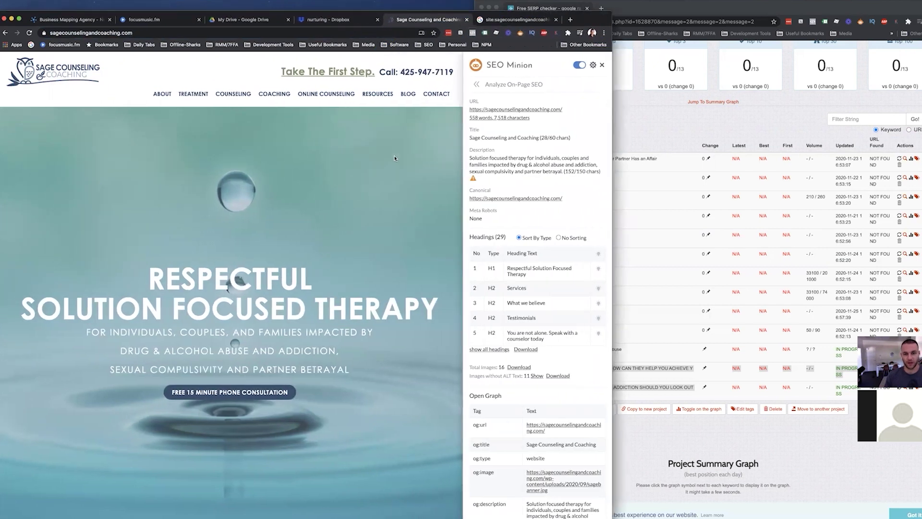
pyautogui.scroll(-10, 277, 168)
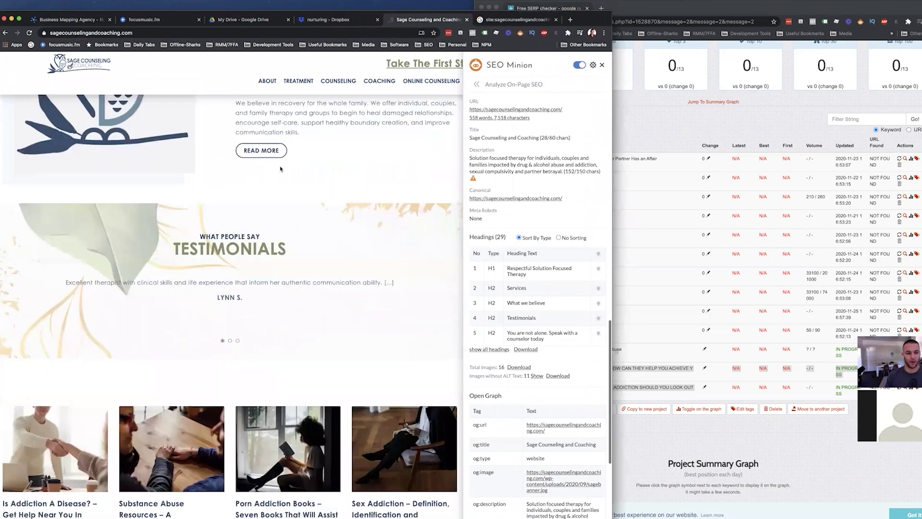
pyautogui.scroll(10, 281, 169)
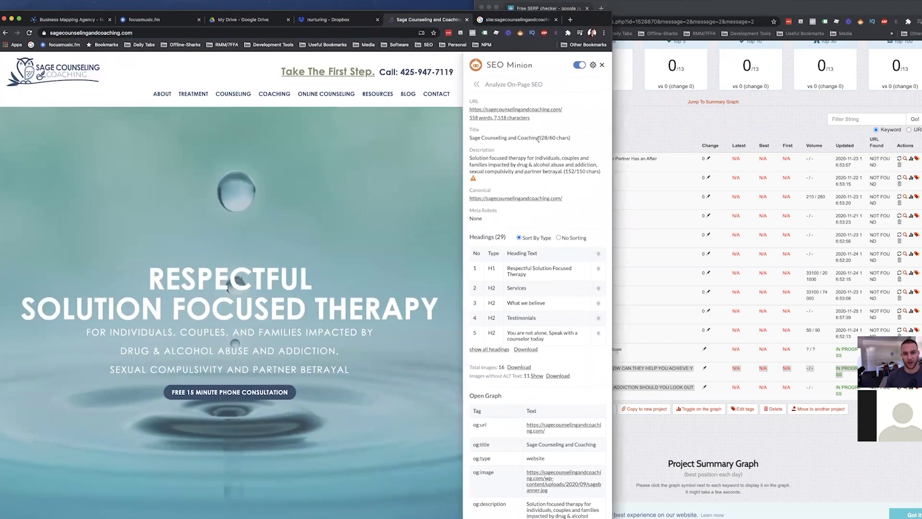
pyautogui.moveTo(539, 139); pyautogui.dragTo(466, 136)
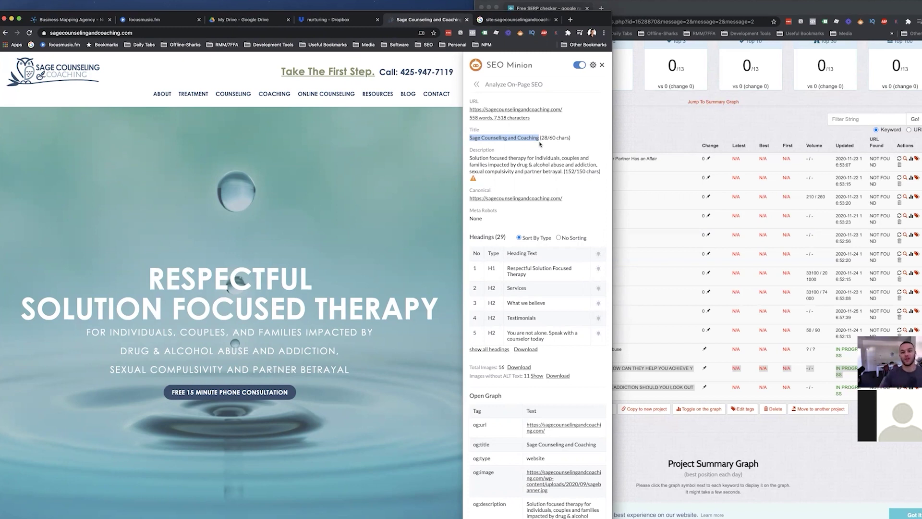
# Load nickponte.com in a new tab and run SEO Minion's on-page analysis on it.
pyautogui.click(703, 122)
pyautogui.press('super+t')
pyautogui.write('nickponte.com')
pyautogui.press('Return')
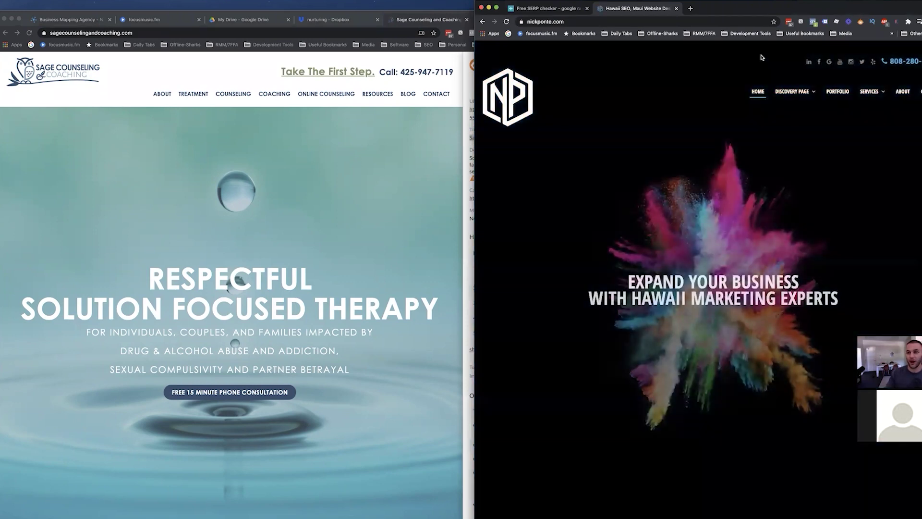
pyautogui.click(860, 22)
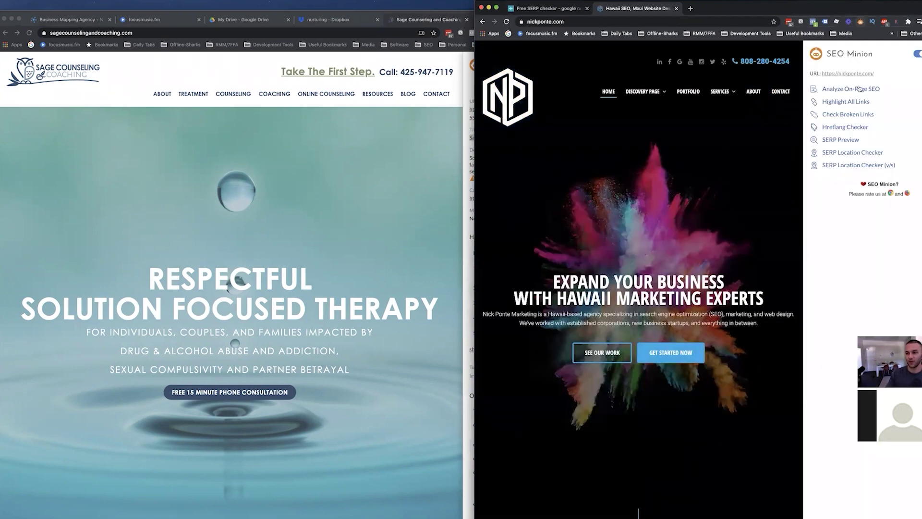
pyautogui.click(836, 89)
# Place both analyses side by side and highlight both titles and Sage's meta description.
pyautogui.moveTo(892, 133); pyautogui.dragTo(809, 126)
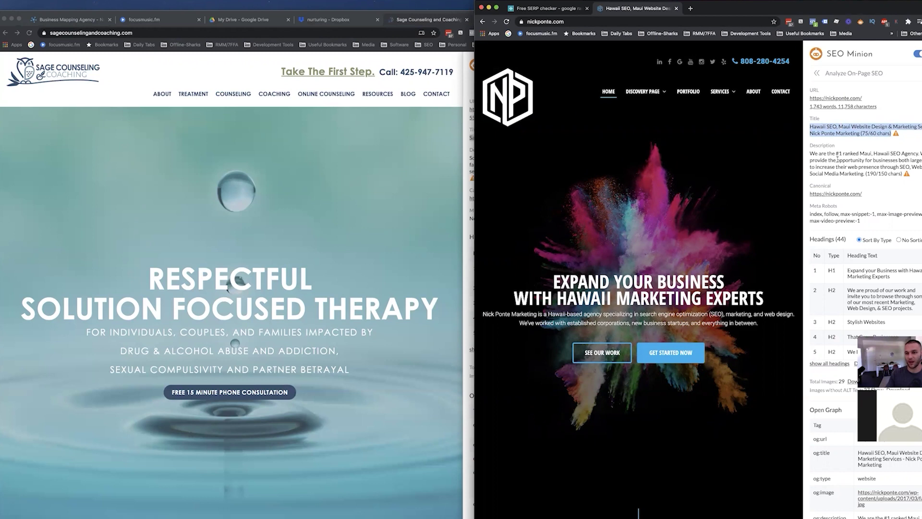
pyautogui.click(859, 135)
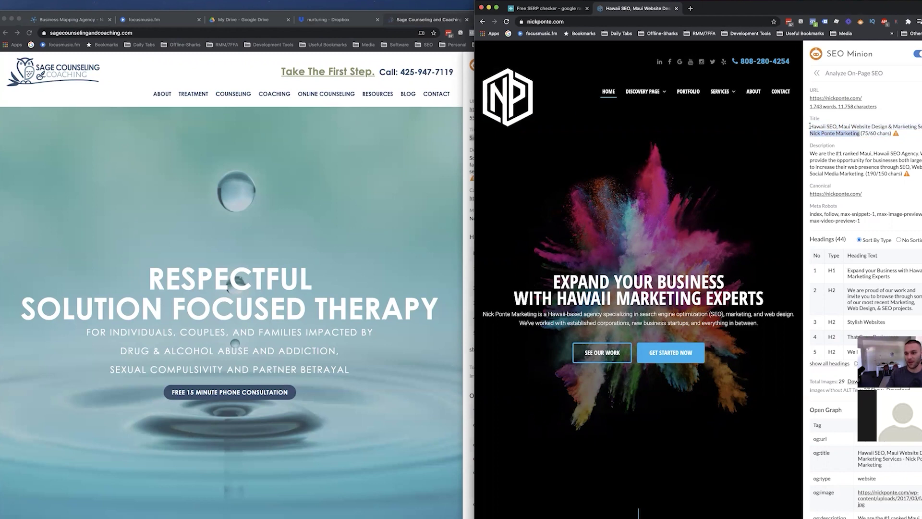
pyautogui.moveTo(810, 126); pyautogui.dragTo(920, 126)
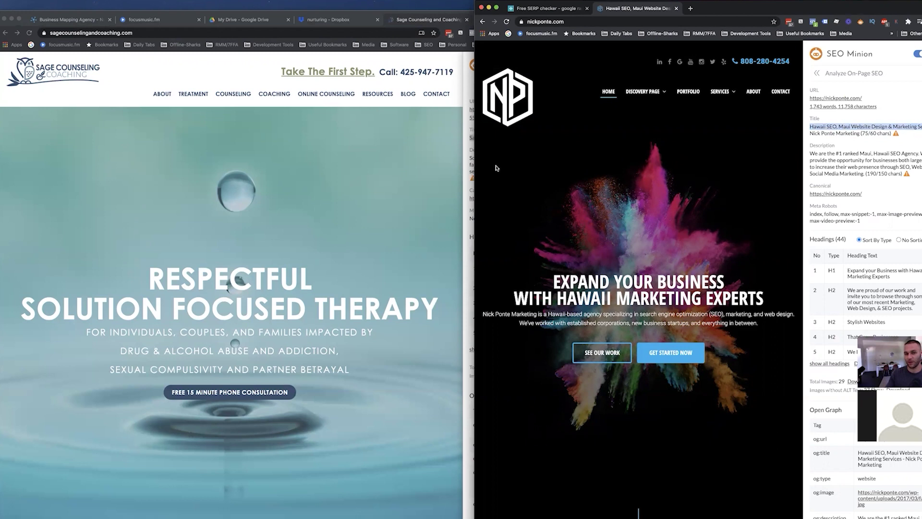
pyautogui.moveTo(475, 172); pyautogui.dragTo(584, 171)
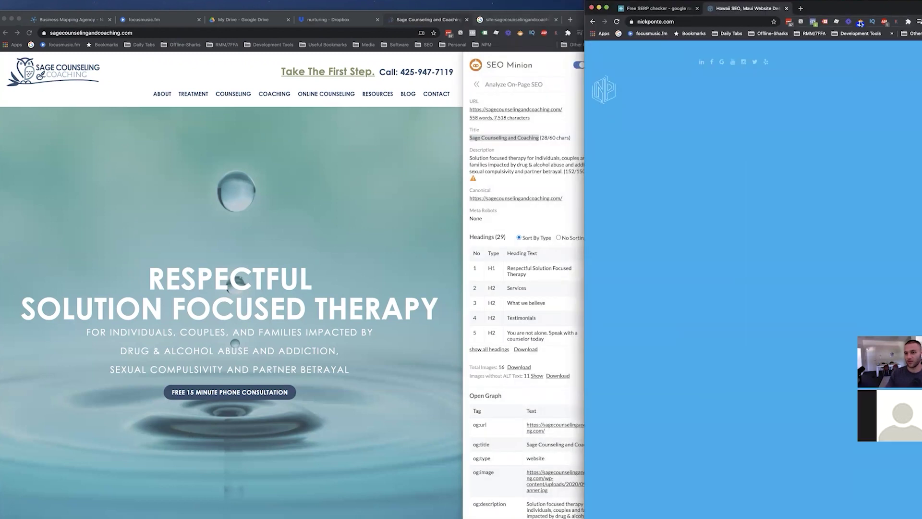
pyautogui.click(860, 22)
pyautogui.moveTo(851, 126); pyautogui.dragTo(810, 126)
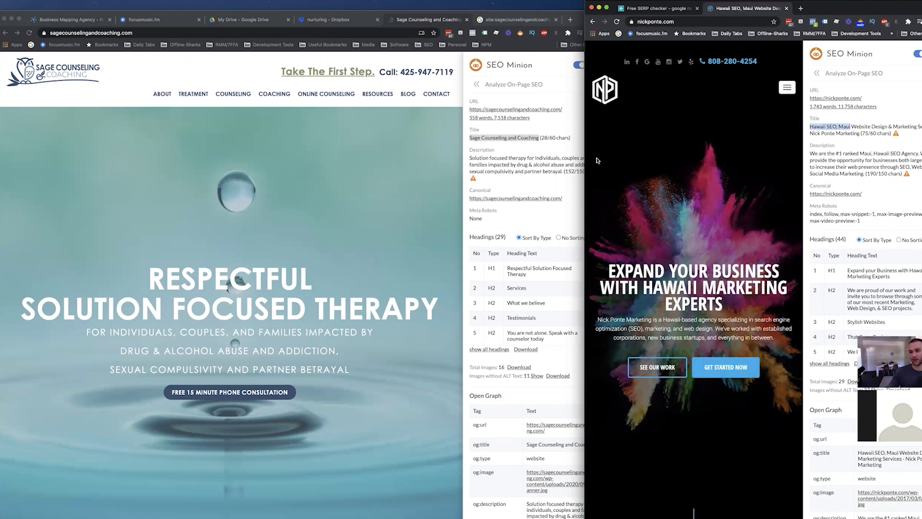
pyautogui.click(541, 140)
pyautogui.moveTo(541, 140)
pyautogui.mouseDown()
pyautogui.moveTo(517, 139)
pyautogui.moveTo(539, 140)
pyautogui.mouseUp()
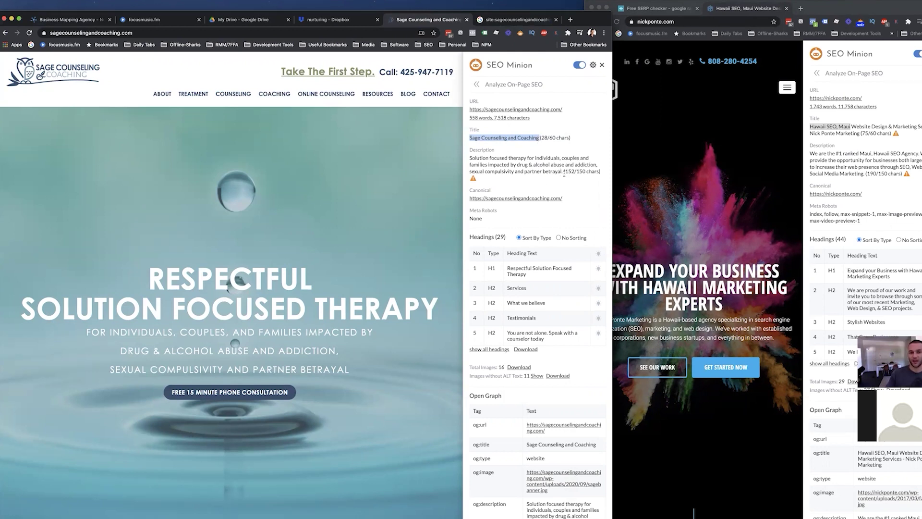
pyautogui.moveTo(562, 172); pyautogui.dragTo(465, 159)
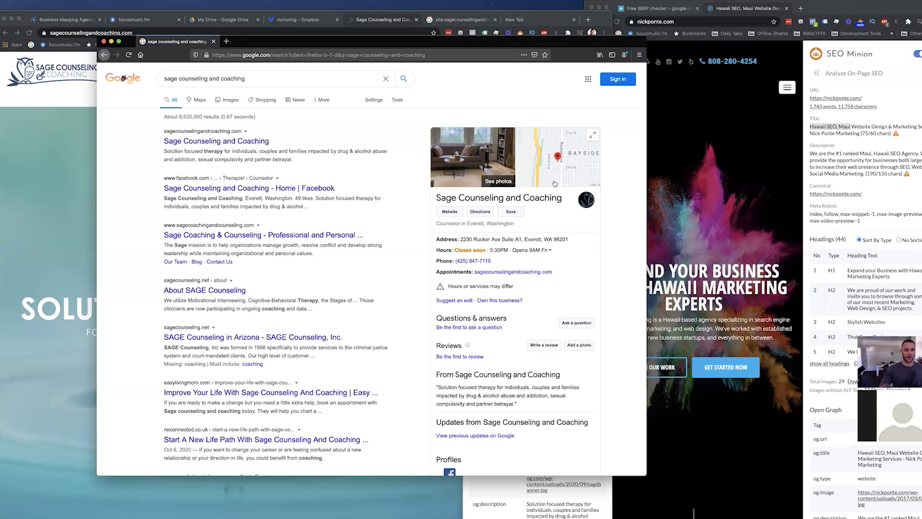
# Search Google in Firefox for 'addiction therapy everett' and scan the ranking results.
pyautogui.click(77, 229)
pyautogui.press('super+Tab')
pyautogui.tripleClick(344, 74)
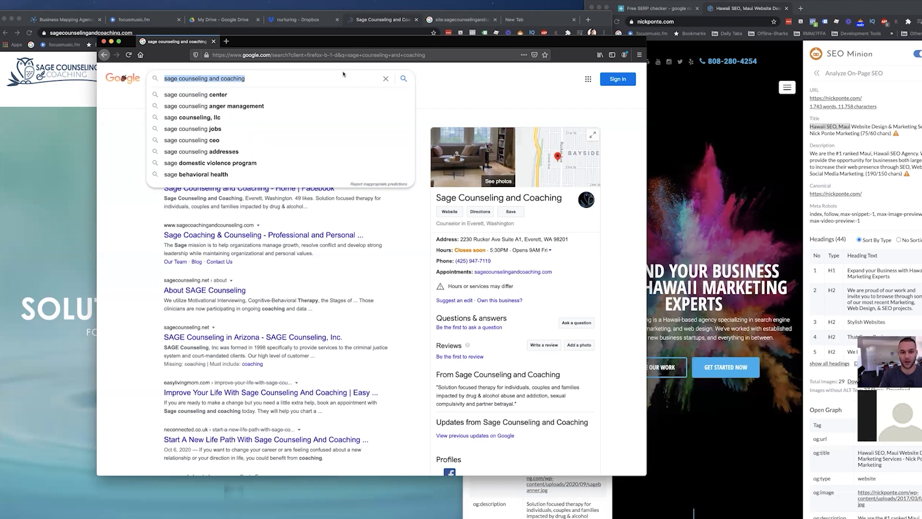
pyautogui.write('addiction therapy e')
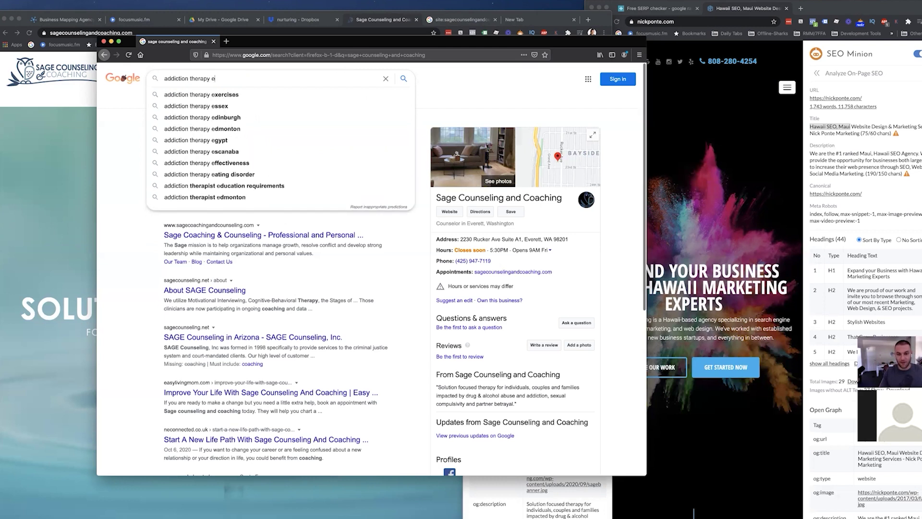
pyautogui.write('verett')
pyautogui.press('Return')
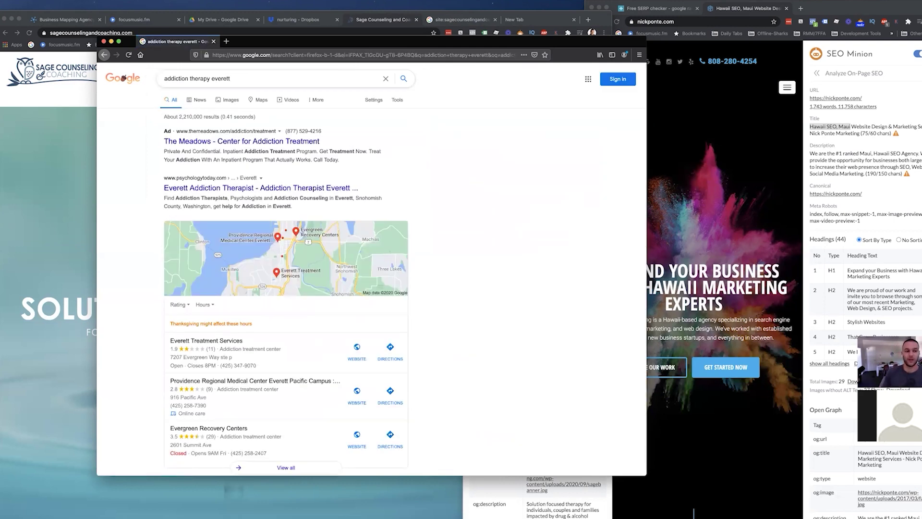
pyautogui.scroll(-5, 246, 248)
pyautogui.scroll(5, 246, 248)
pyautogui.scroll(-5, 326, 267)
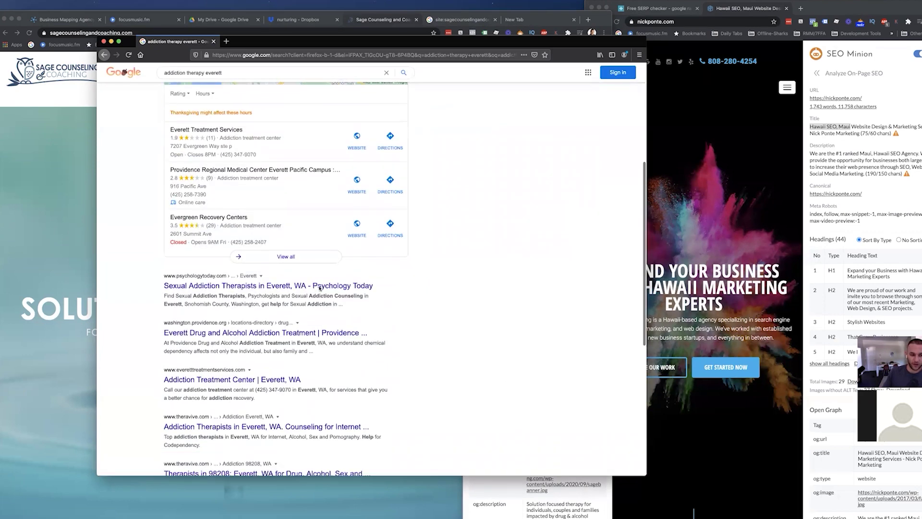
# Highlight 'everett' in the search query, then bring the Sage Counseling page back forward.
pyautogui.moveTo(299, 41); pyautogui.dragTo(515, 42)
pyautogui.scroll(5, 468, 81)
pyautogui.click(478, 79)
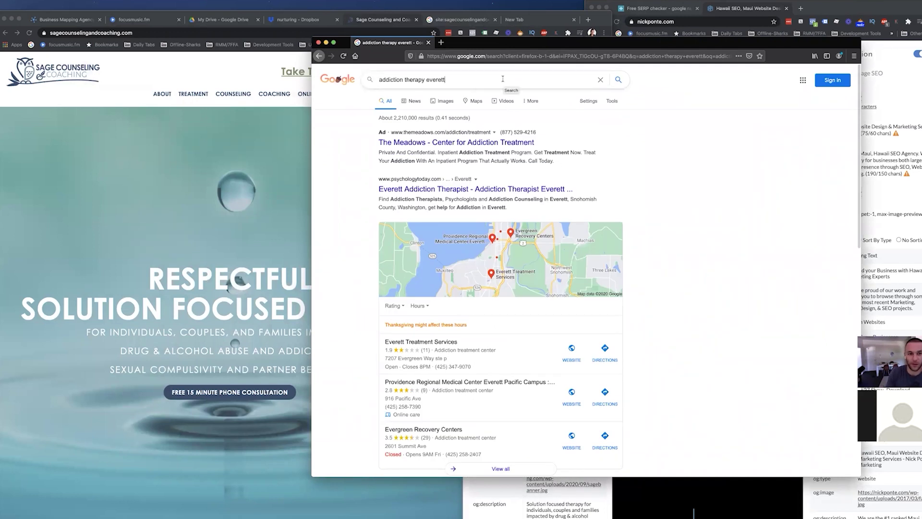
pyautogui.tripleClick(414, 78)
pyautogui.click(426, 80)
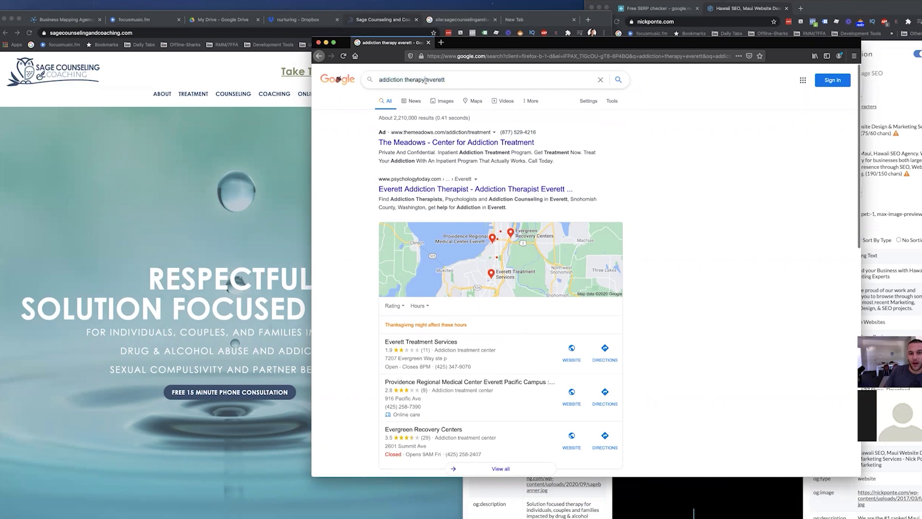
pyautogui.moveTo(427, 80); pyautogui.dragTo(446, 80)
pyautogui.click(298, 117)
pyautogui.scroll(-10, 307, 212)
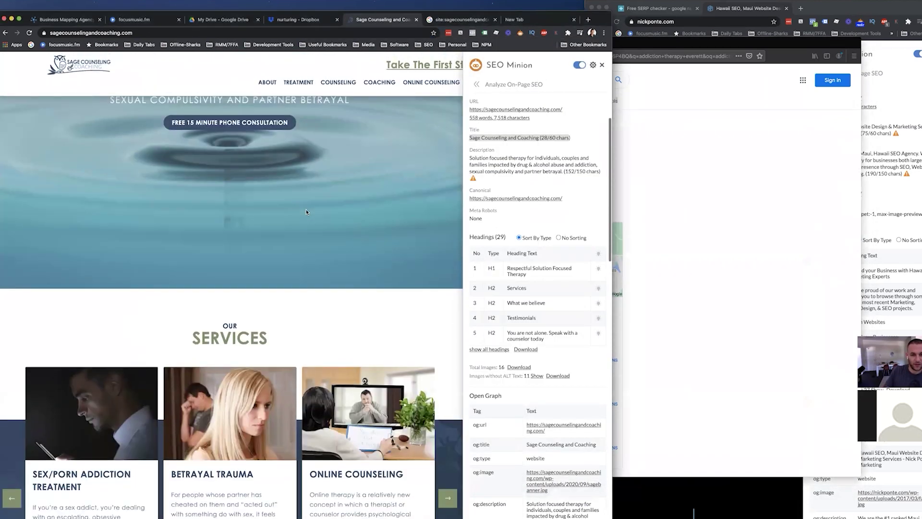
# Inspect the h1 'Respectful Solution Focused Therapy' markup and the Services H2 in DevTools.
pyautogui.scroll(-6, 306, 212)
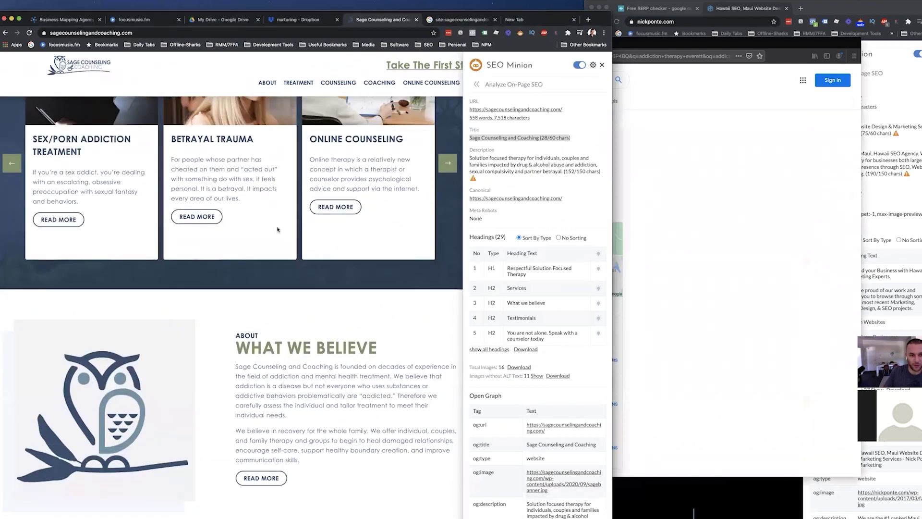
pyautogui.scroll(-3, 278, 230)
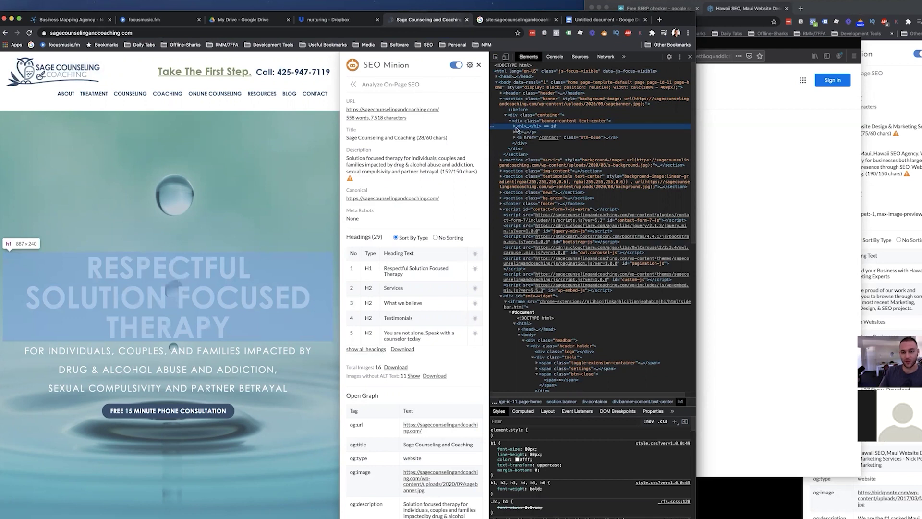
pyautogui.click(515, 127)
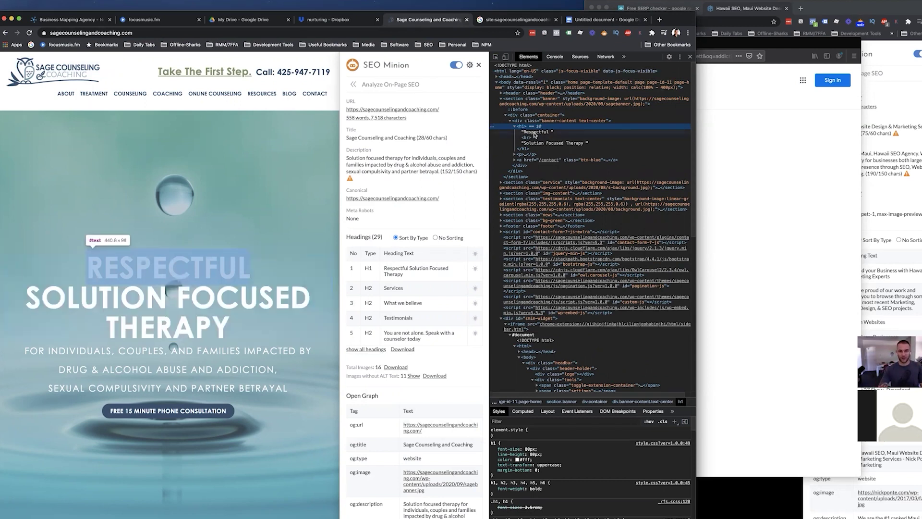
pyautogui.click(551, 143)
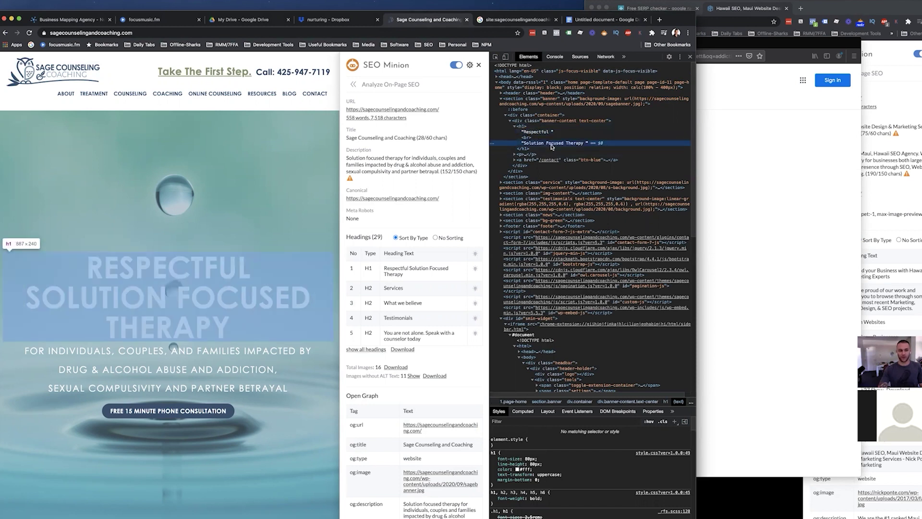
pyautogui.click(545, 132)
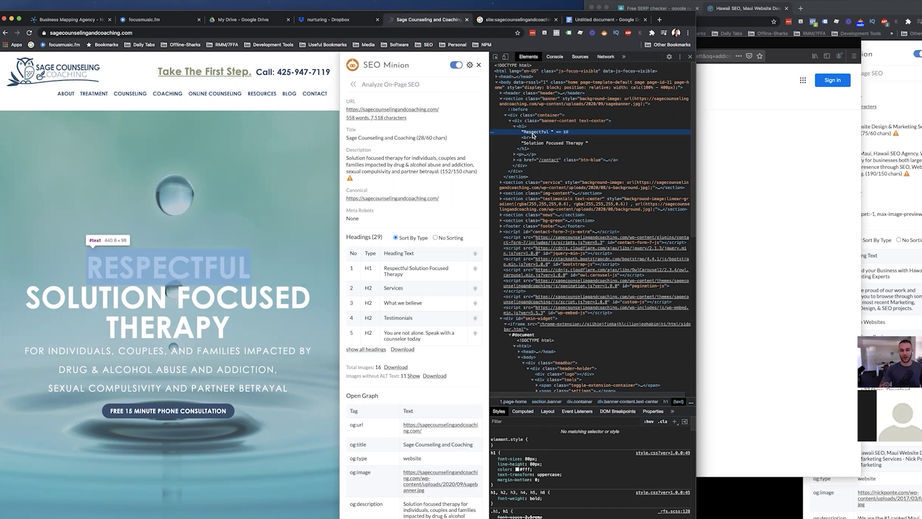
pyautogui.scroll(-8, 208, 279)
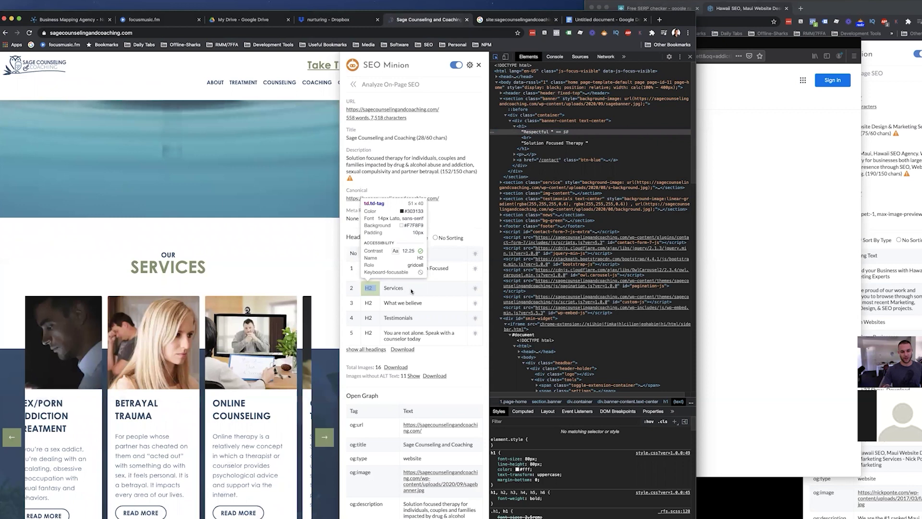
pyautogui.moveTo(183, 269)
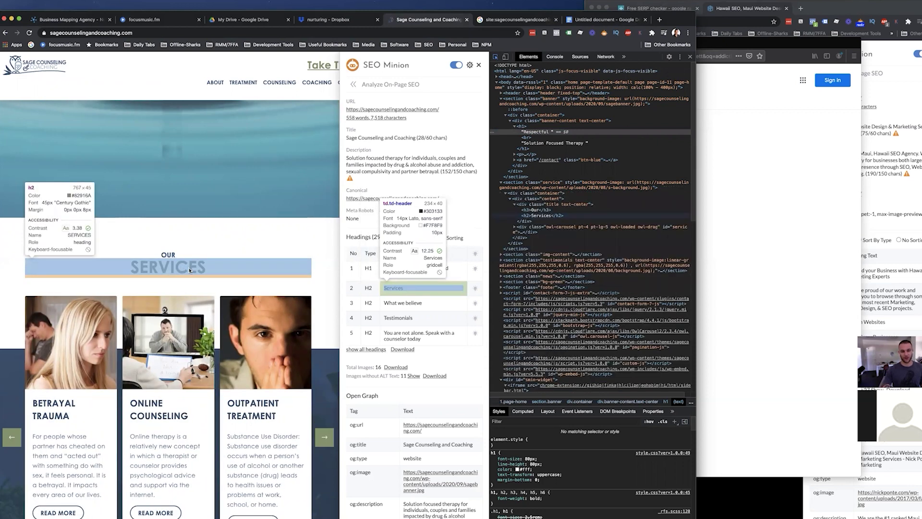
# Add a 'Plumbing Maui' keyword line and the title 'The best Plumbing services in Maui'.
pyautogui.press('super+Tab')
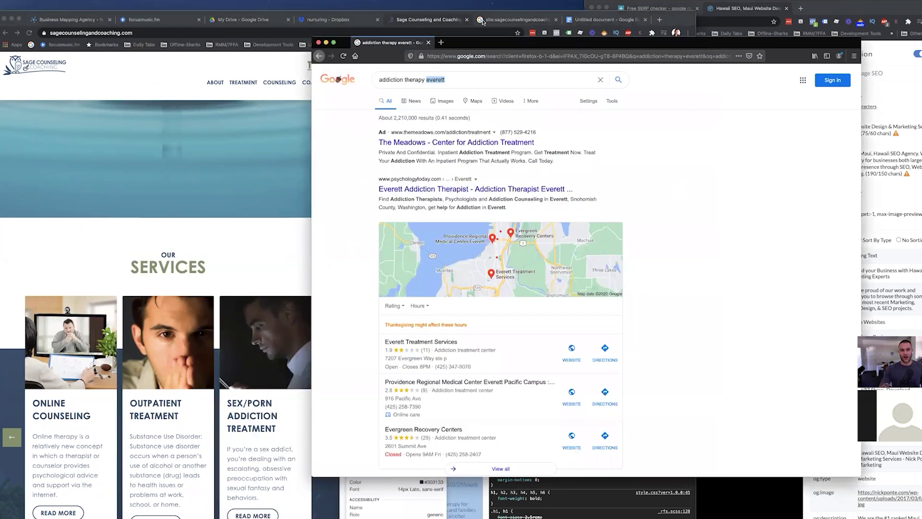
pyautogui.click(608, 19)
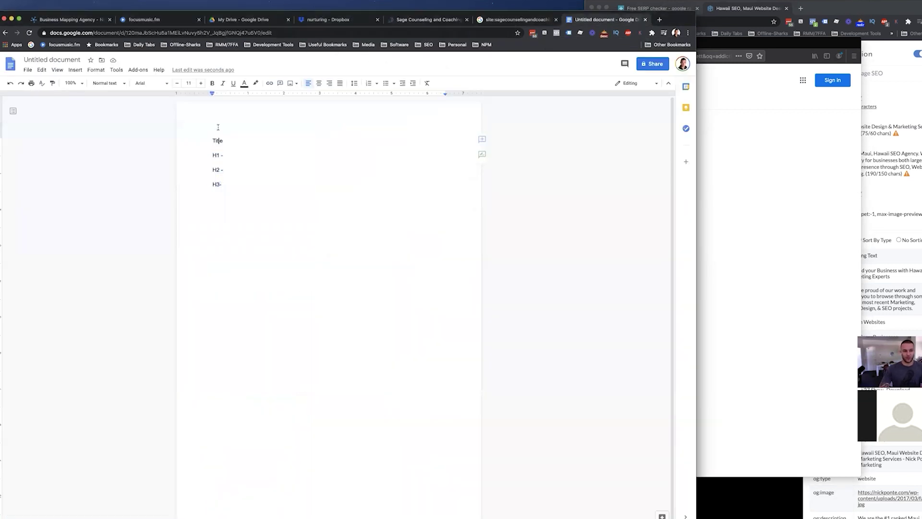
pyautogui.press('Return')
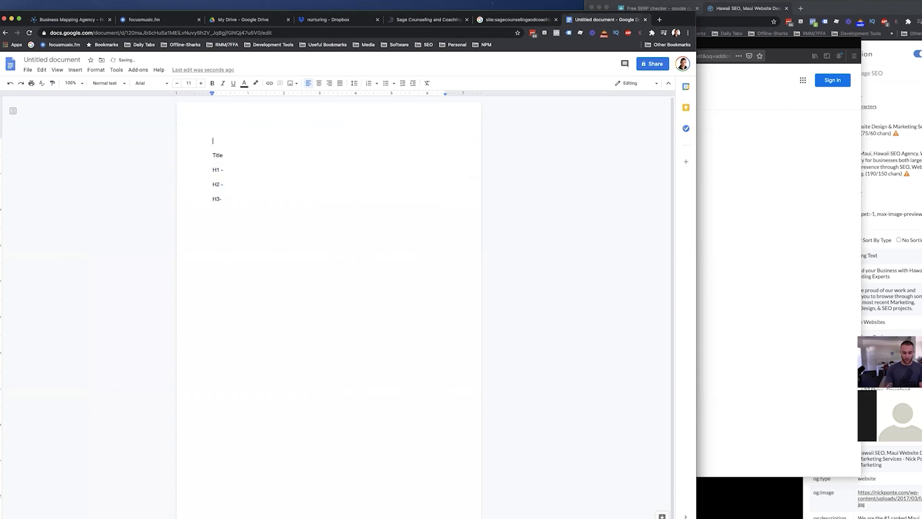
pyautogui.write('Plumbeing')
pyautogui.press('Return')
pyautogui.click(264, 137)
pyautogui.write('Maui')
pyautogui.click(232, 168)
pyautogui.write('- ')
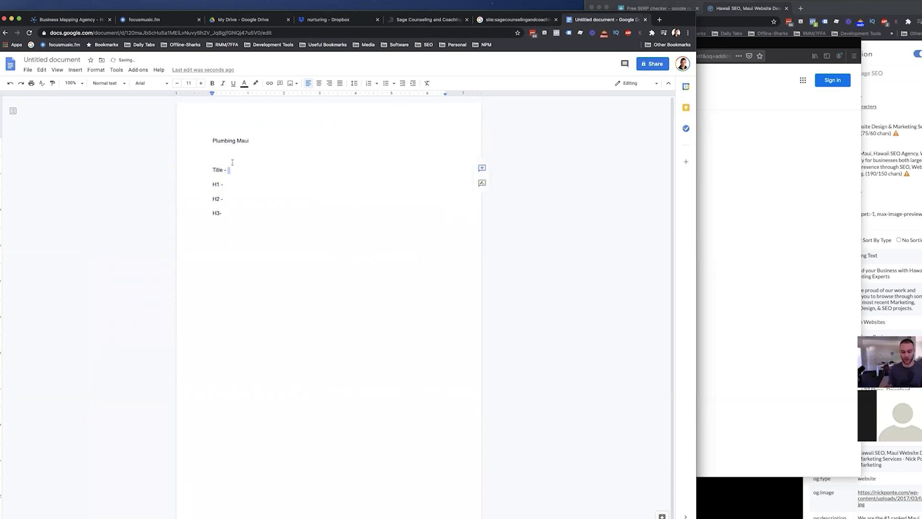
pyautogui.write('The best Plumbing services in Maui')
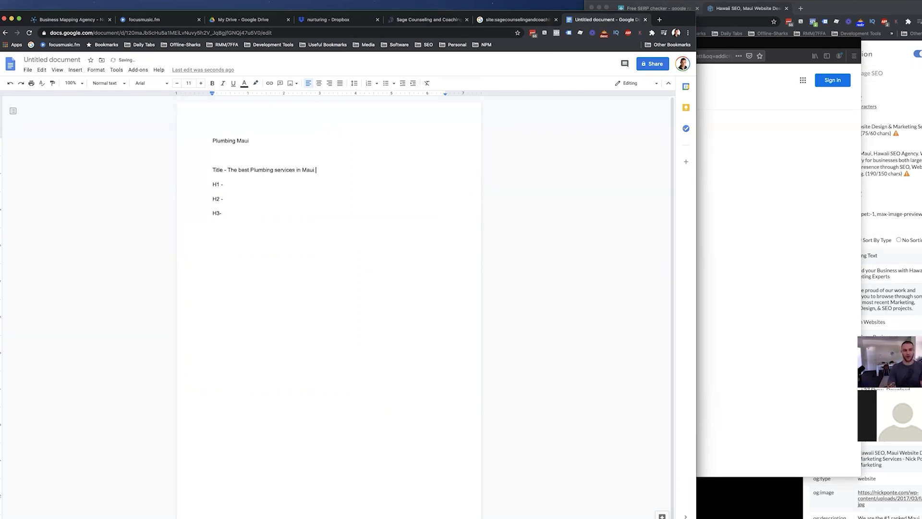
# Reword the first line to 'Main keyword - Plumbing Services Maui'.
pyautogui.tripleClick(256, 140)
pyautogui.moveTo(235, 168); pyautogui.dragTo(301, 171)
pyautogui.click(326, 176)
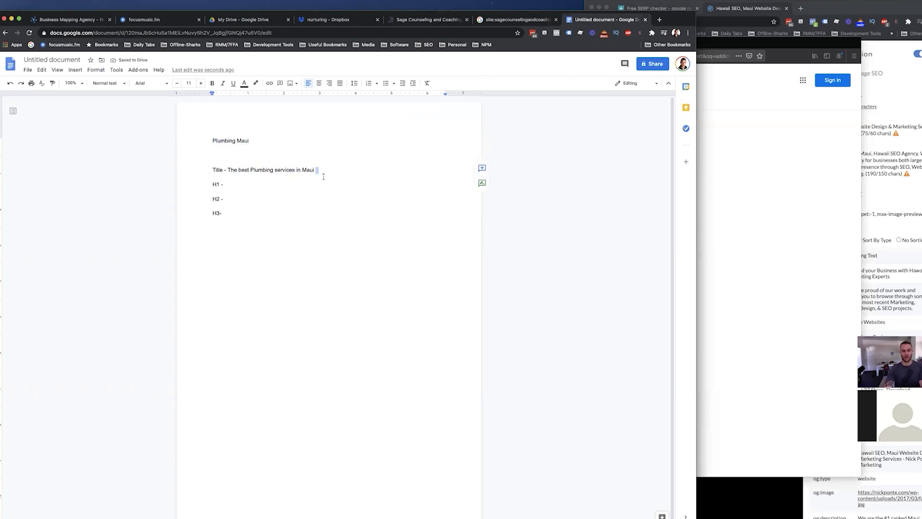
pyautogui.click(259, 184)
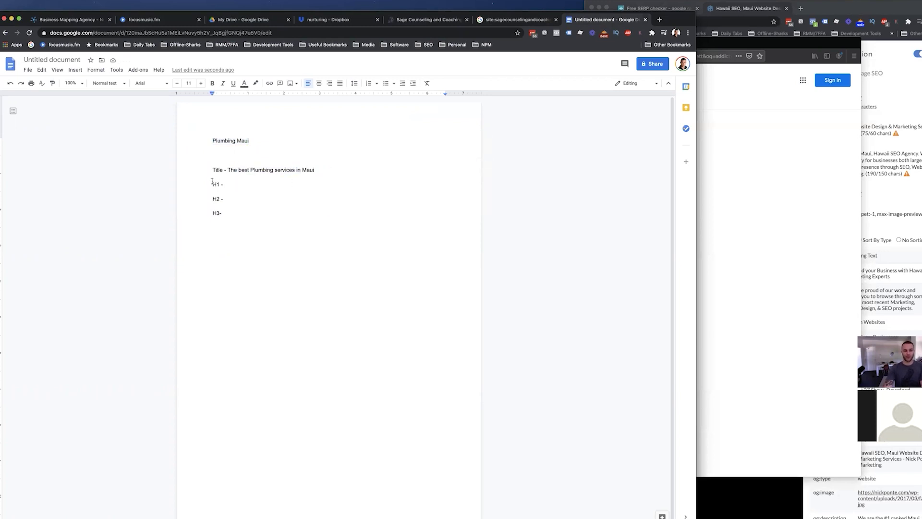
pyautogui.moveTo(214, 184); pyautogui.dragTo(220, 184)
pyautogui.click(247, 183)
pyautogui.write('P')
pyautogui.click(234, 140)
pyautogui.write('Services')
pyautogui.press('Home')
pyautogui.write('Main keyword -')
# Fill in the H1 as 'Voted Maui's Best Plumbing Company'.
pyautogui.moveTo(318, 171); pyautogui.dragTo(250, 171)
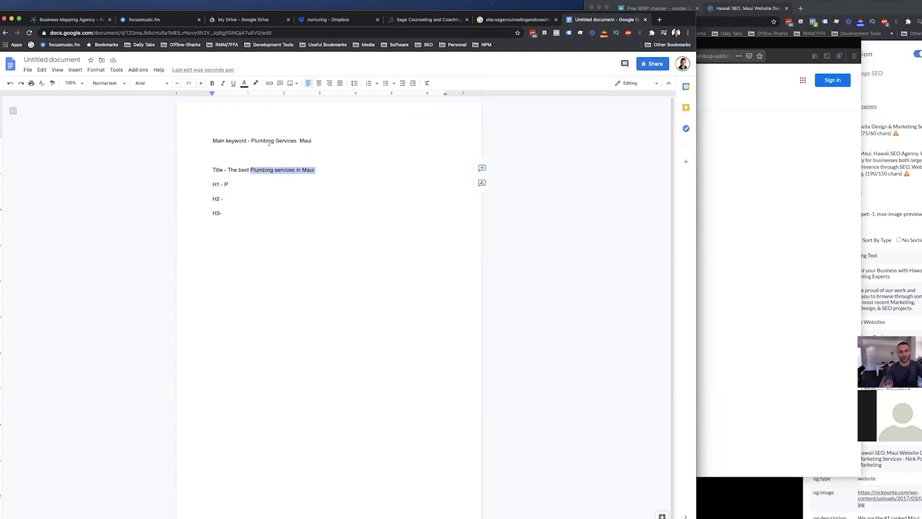
pyautogui.click(317, 170)
pyautogui.moveTo(317, 170); pyautogui.dragTo(262, 171)
pyautogui.click(254, 185)
pyautogui.press('Delete')
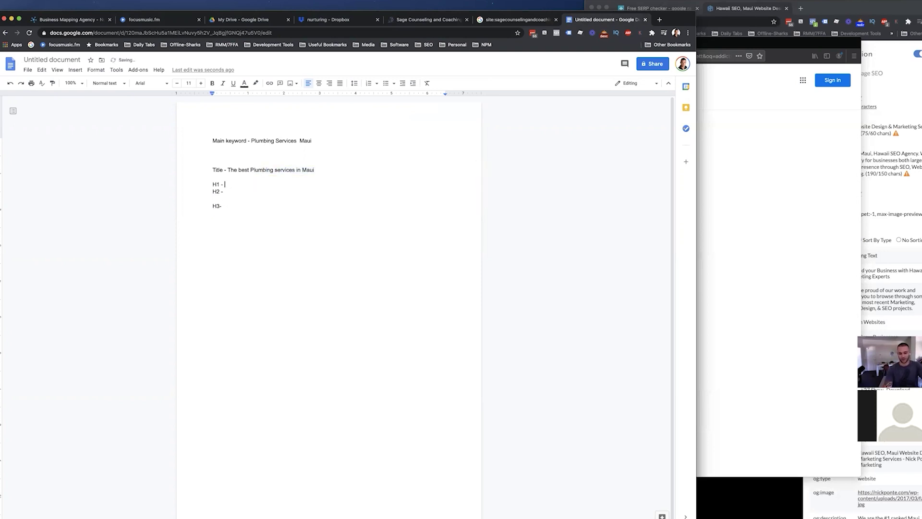
pyautogui.press('Return')
pyautogui.write('Voted Best Plumbing Company')
pyautogui.click(240, 184)
pyautogui.write("Maui's Best Plumbing Company")
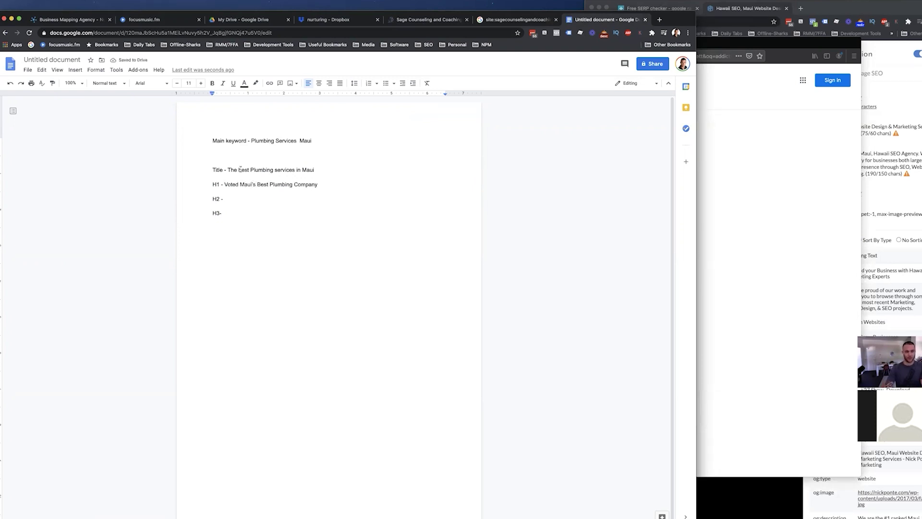
# Fill in the H2 as 'Plumbing Reviews'.
pyautogui.moveTo(328, 167); pyautogui.dragTo(316, 181)
pyautogui.click(249, 199)
pyautogui.write('Plumbing Reviews')
pyautogui.press('Down')
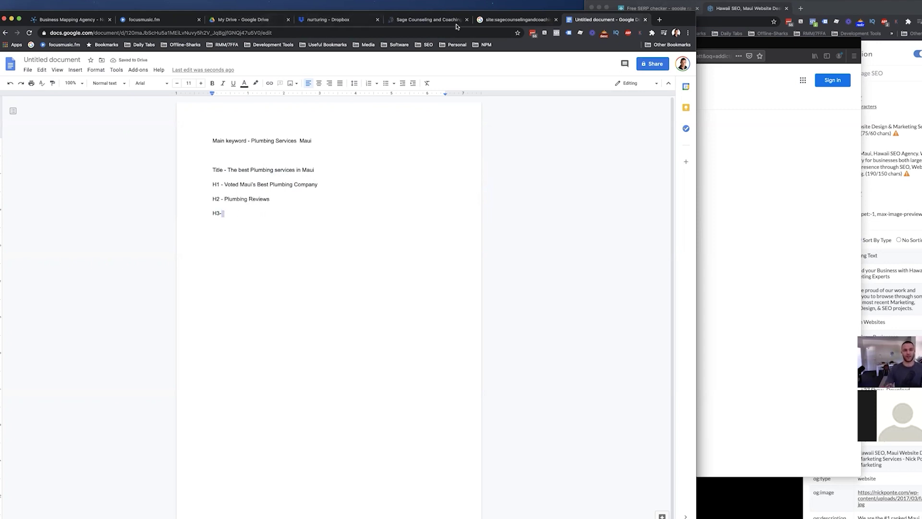
# After checking the site's testimonials, reword the H2 to 'What Our Customers Say About Our Plumbing Service'.
pyautogui.click(399, 23)
pyautogui.scroll(-10, 269, 273)
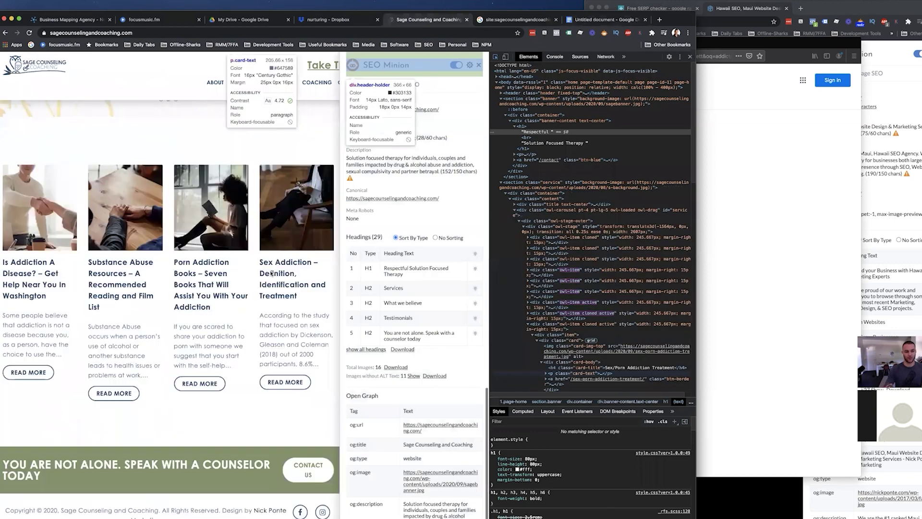
pyautogui.scroll(4, 269, 273)
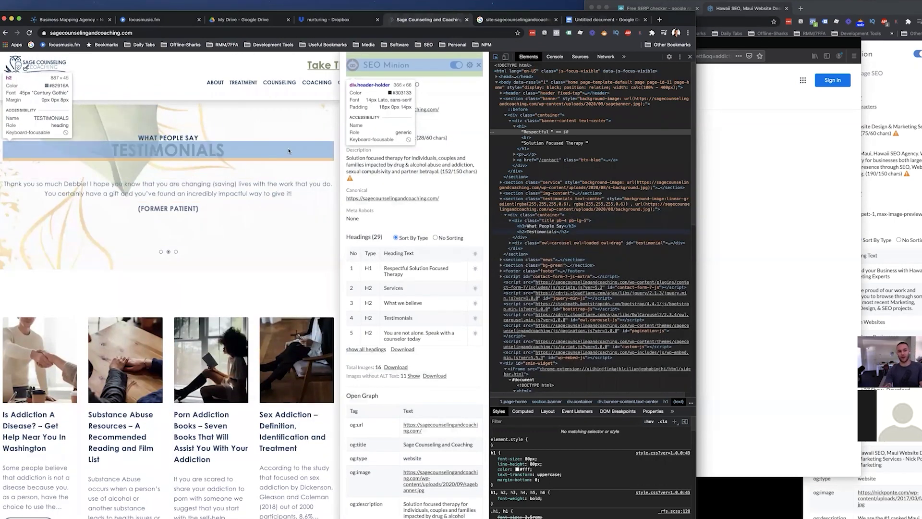
pyautogui.click(605, 19)
pyautogui.write('Our Customwer')
pyautogui.press('BackSpace')
pyautogui.press('BackSpace')
pyautogui.press('BackSpace')
pyautogui.write('ers Say About Our')
pyautogui.hotkey('alt', 'shift', 'Right')
pyautogui.hotkey('alt', 'shift', 'Right')
pyautogui.write('Plumbing Service')
# Add a second H2 line, 'H2 - Plumbing Image Gallery', below the first H2.
pyautogui.tripleClick(203, 214)
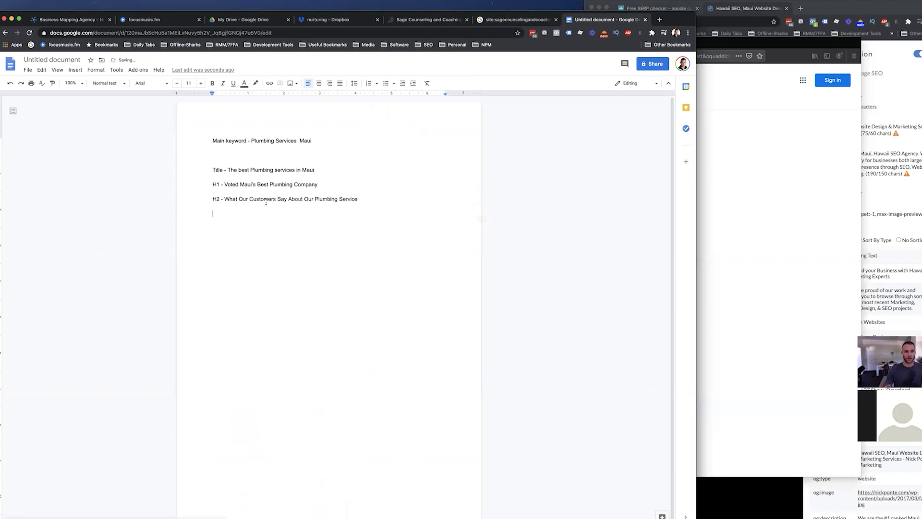
pyautogui.click(218, 185)
pyautogui.doubleClick(218, 199)
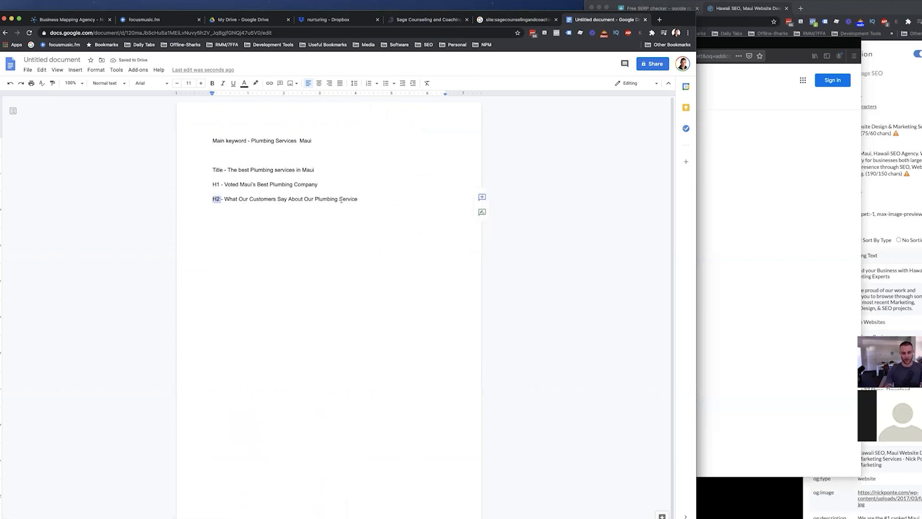
pyautogui.hotkey('ctrl', 'c')
pyautogui.click(358, 198)
pyautogui.press('Return')
pyautogui.hotkey('ctrl', 'v')
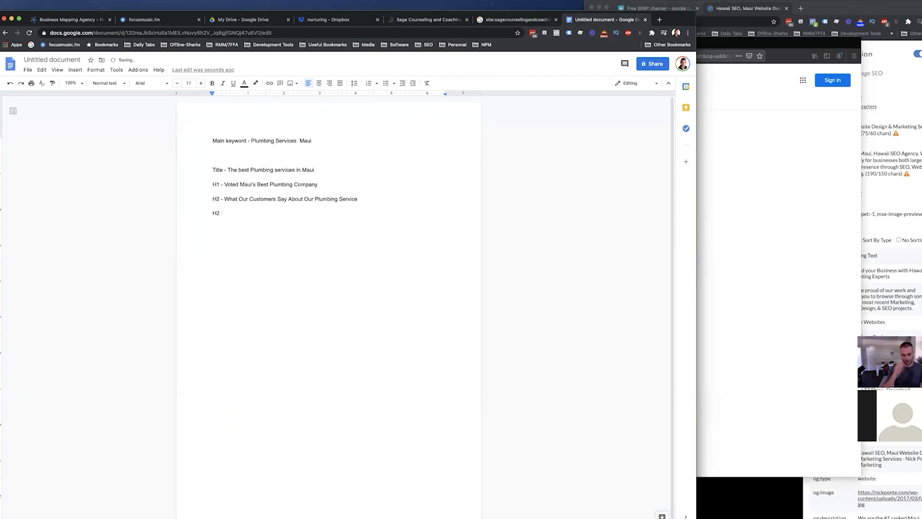
pyautogui.write('- ')
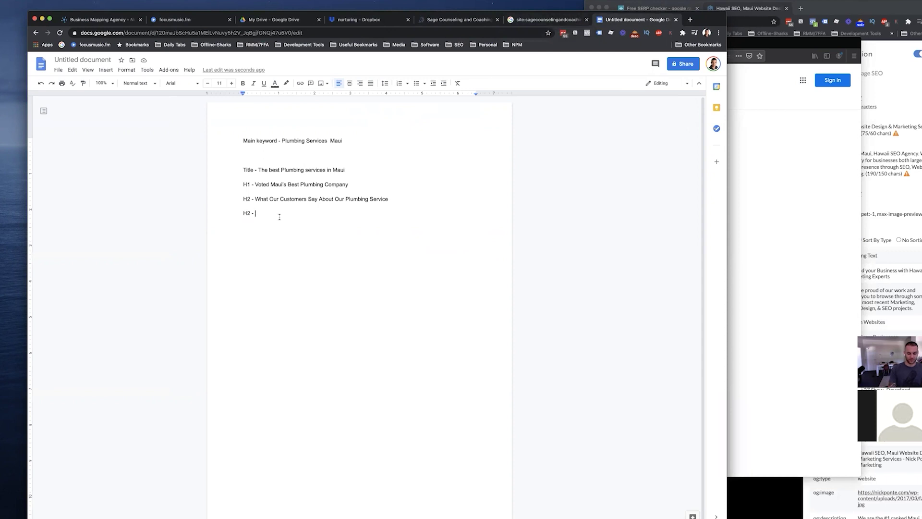
pyautogui.write('Plumbing Image Gallery')
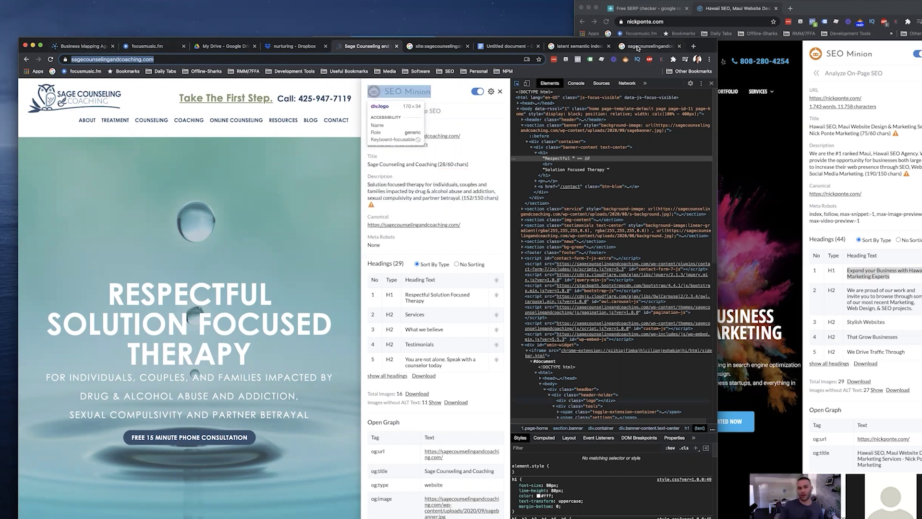
# Widen the SERPRobot keyword table (average position 201, none found), then return to Sage Counseling.
pyautogui.click(635, 11)
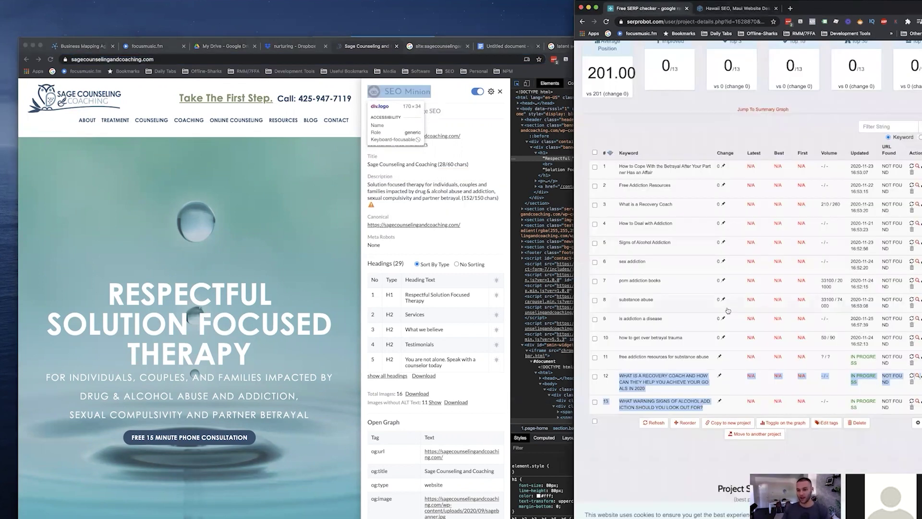
pyautogui.moveTo(574, 313); pyautogui.dragTo(295, 313)
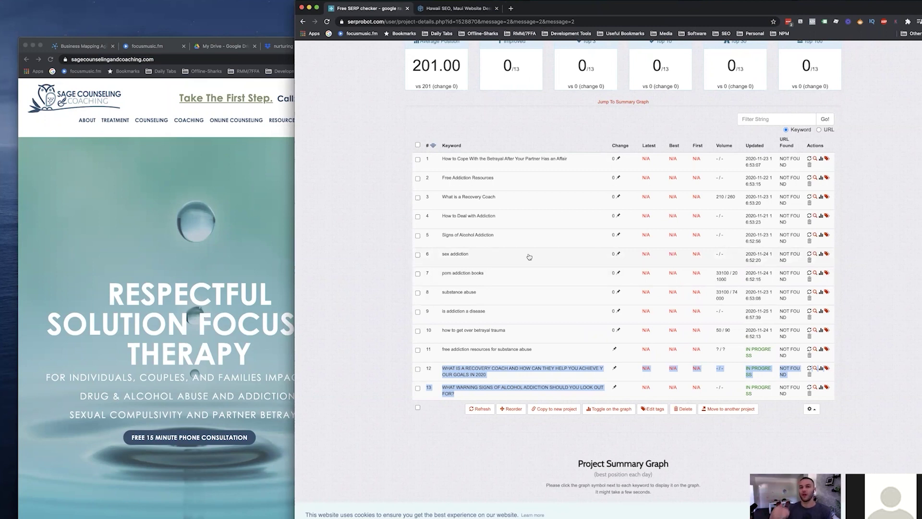
pyautogui.click(158, 96)
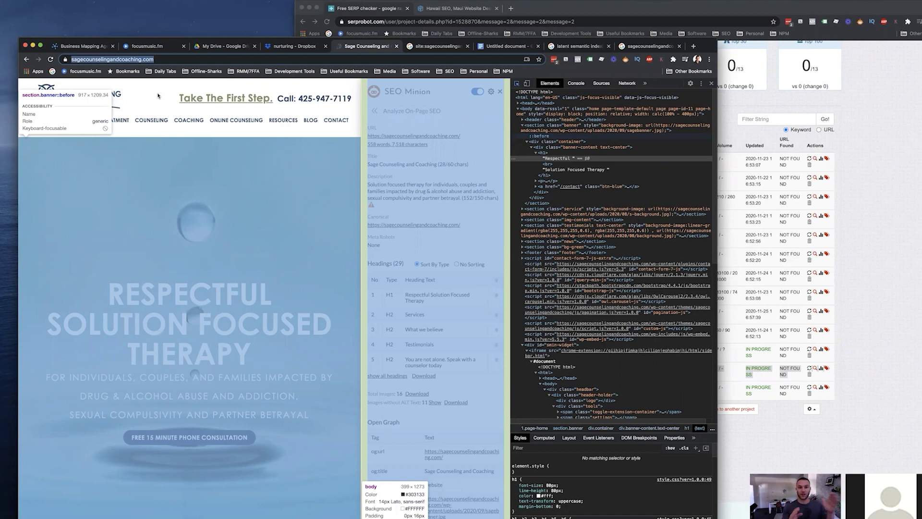
# Return to the 'addiction treatment everett' results and highlight the Lakeside-Milam competitor result.
pyautogui.click(430, 46)
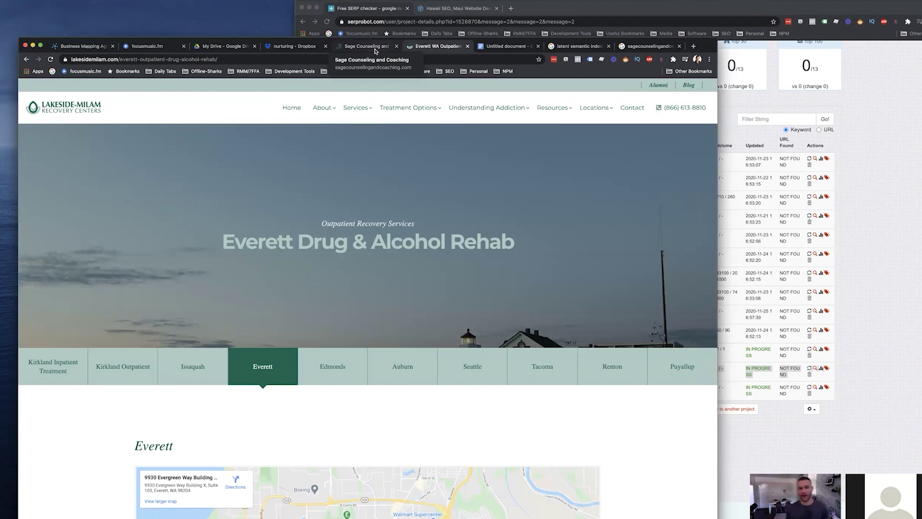
pyautogui.click(28, 59)
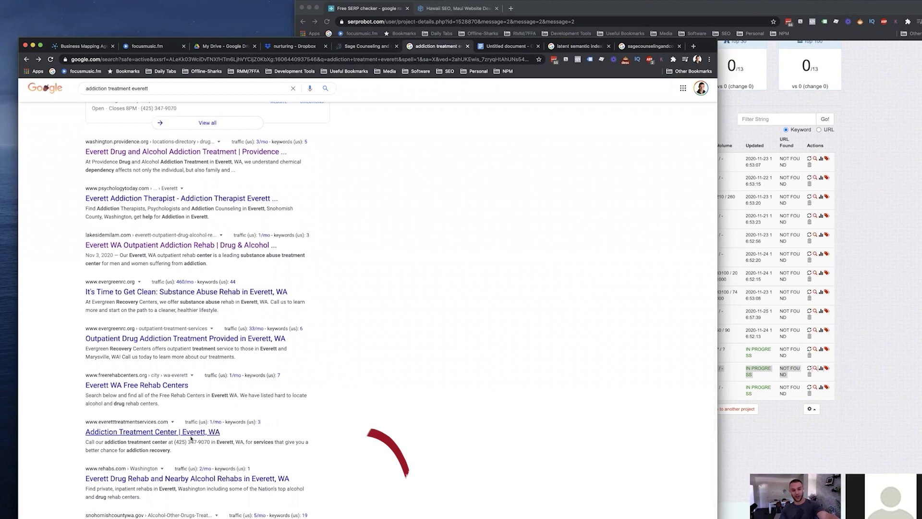
pyautogui.tripleClick(121, 432)
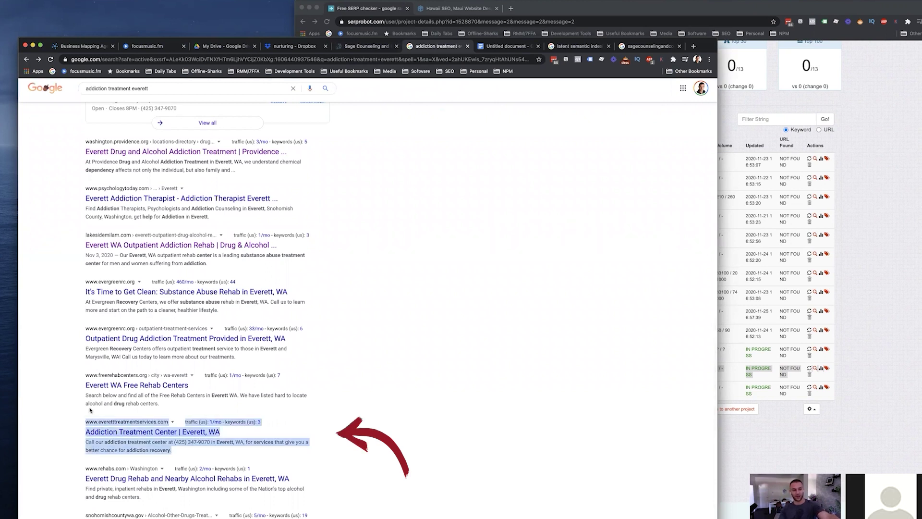
pyautogui.tripleClick(129, 264)
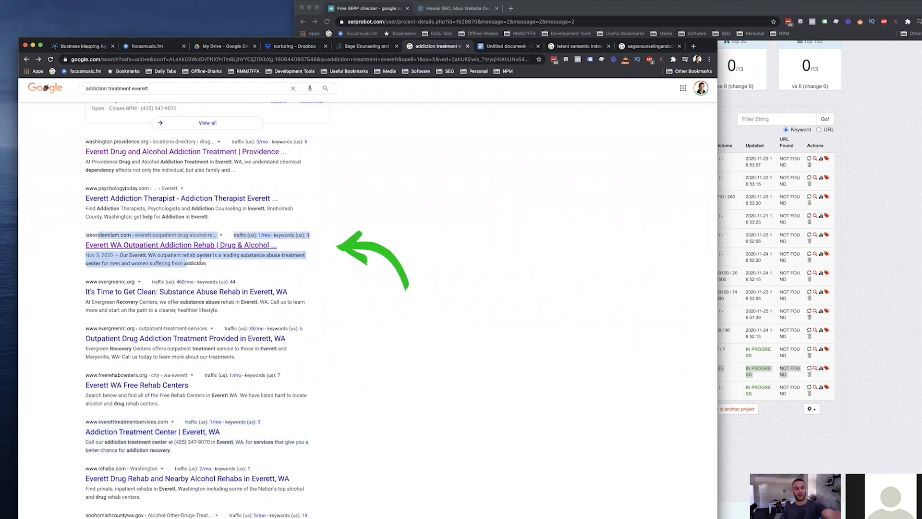
pyautogui.click(212, 264)
pyautogui.moveTo(212, 264); pyautogui.dragTo(86, 229)
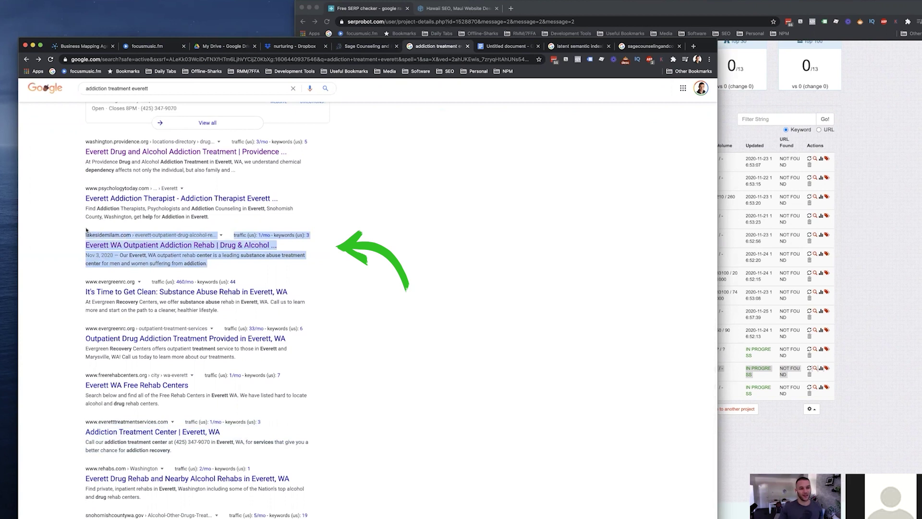
pyautogui.click(183, 260)
# Open the Lakeside-Milam page, check its SEO Minion summary (3 headings, 1,255 words), then return to Sage Counseling.
pyautogui.click(199, 245)
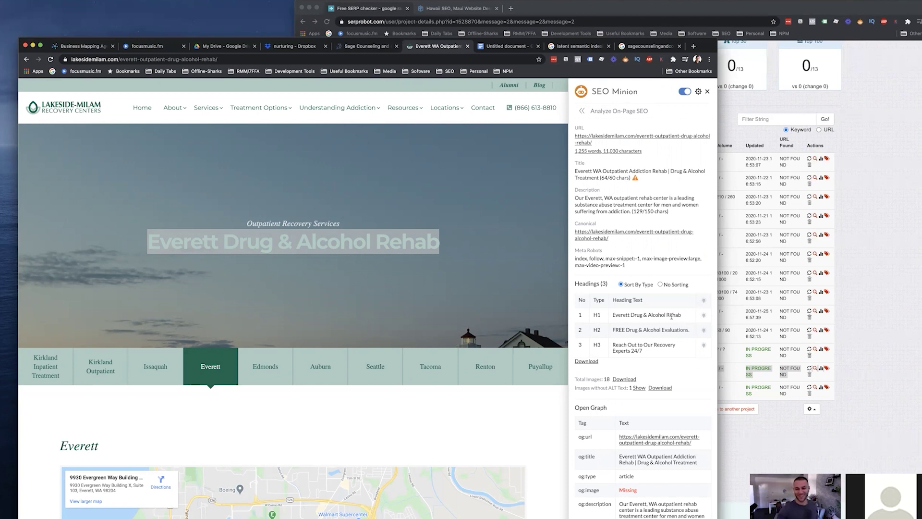
pyautogui.scroll(-5, 672, 317)
pyautogui.hotkey('ctrl', 'shift', 'Tab')
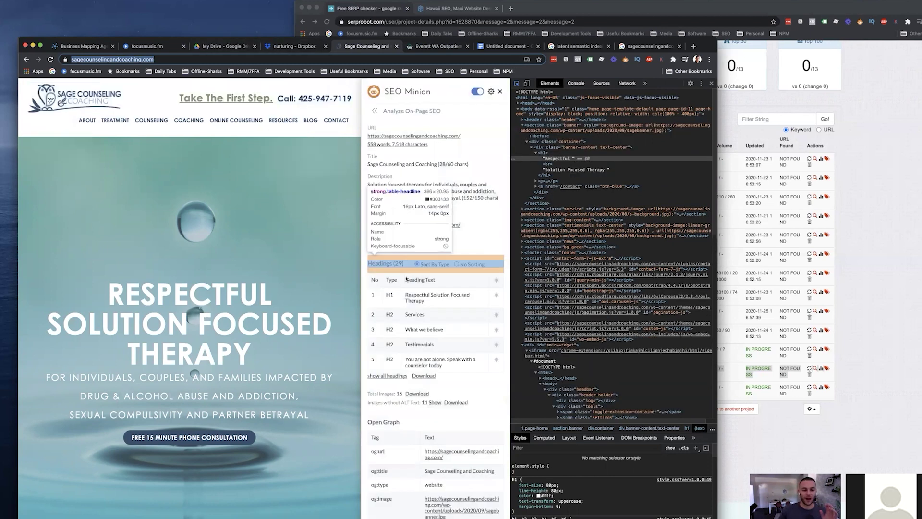
# Scroll the Sage Counseling homepage and inspect its SEO Minion panel markup.
pyautogui.scroll(-6, 340, 268)
pyautogui.scroll(-10, 340, 267)
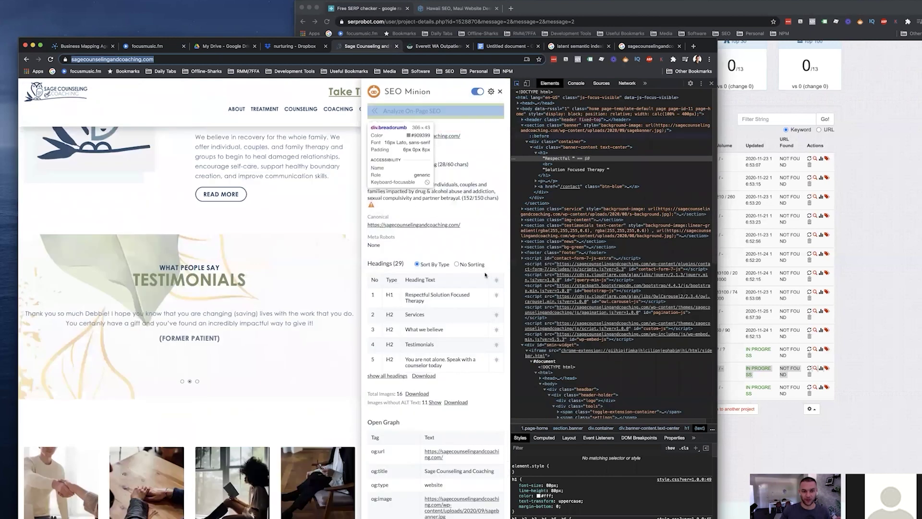
pyautogui.scroll(5, 436, 199)
pyautogui.scroll(2, 436, 199)
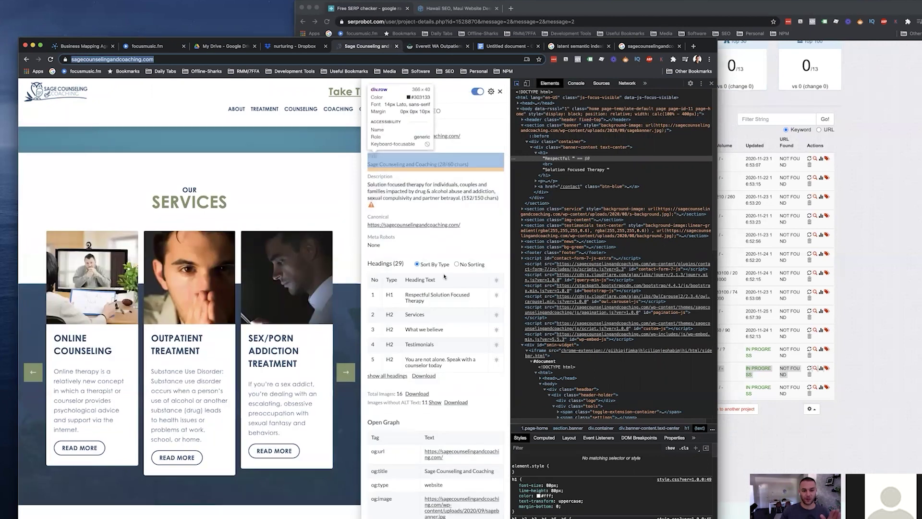
pyautogui.click(500, 91)
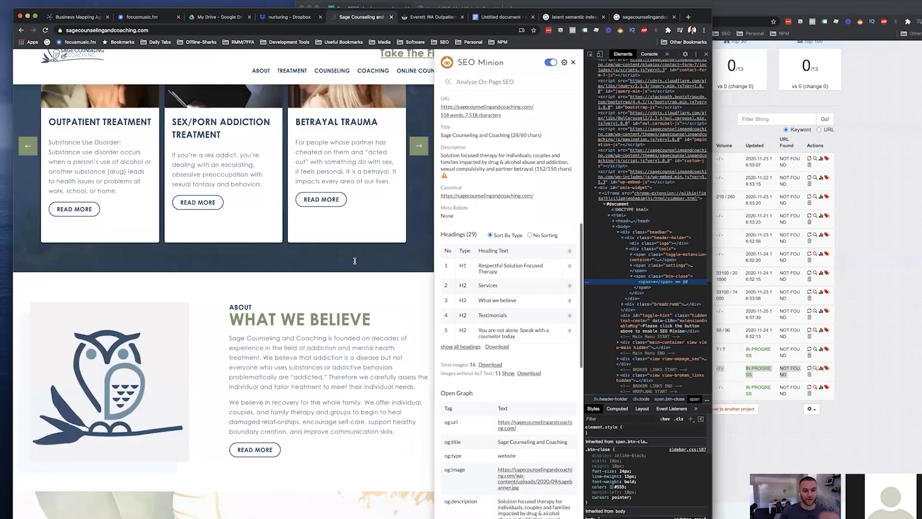
pyautogui.scroll(-10, 355, 262)
pyautogui.scroll(5, 356, 263)
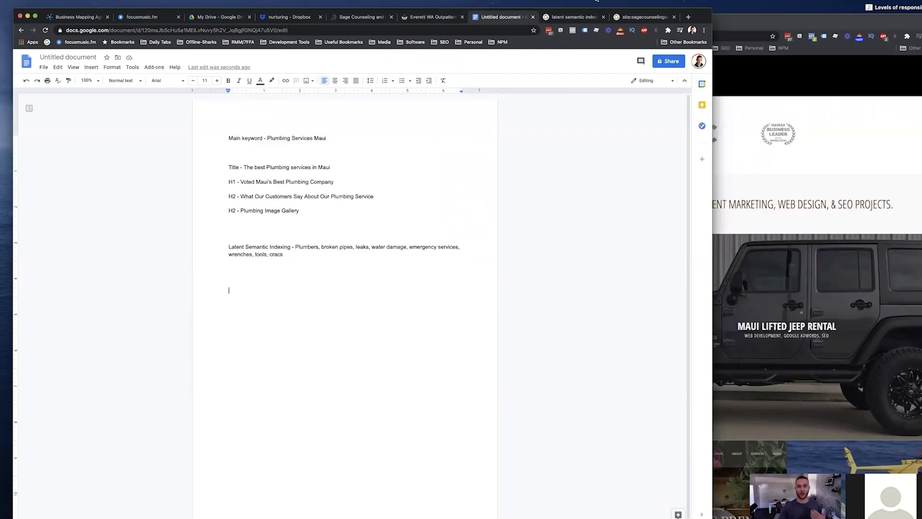
# Look over the latent semantic indexing results and select paragraphs on the nickponte.com page.
pyautogui.click(648, 17)
pyautogui.click(580, 21)
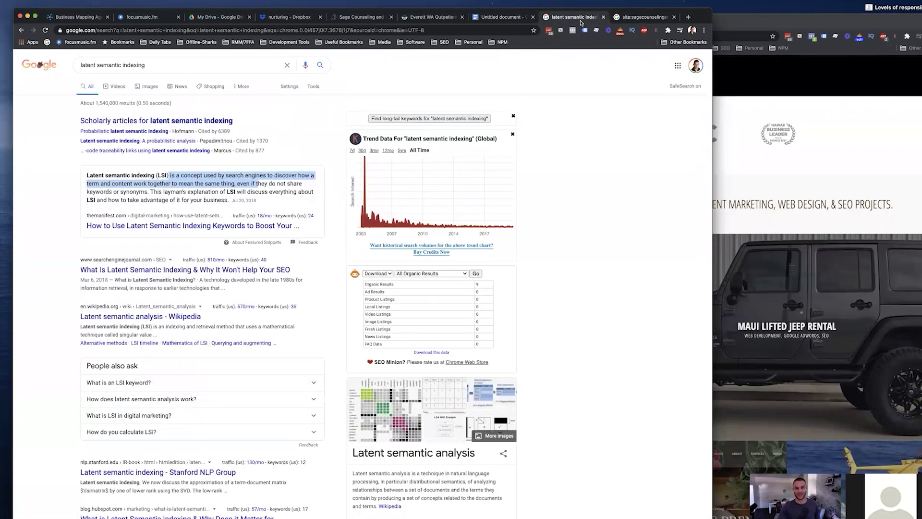
pyautogui.click(769, 144)
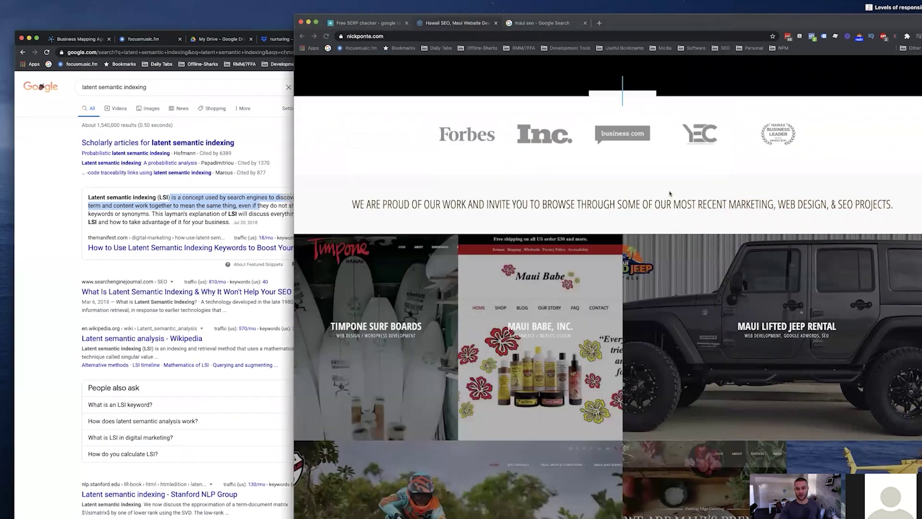
pyautogui.scroll(-9, 627, 223)
pyautogui.scroll(-10, 627, 224)
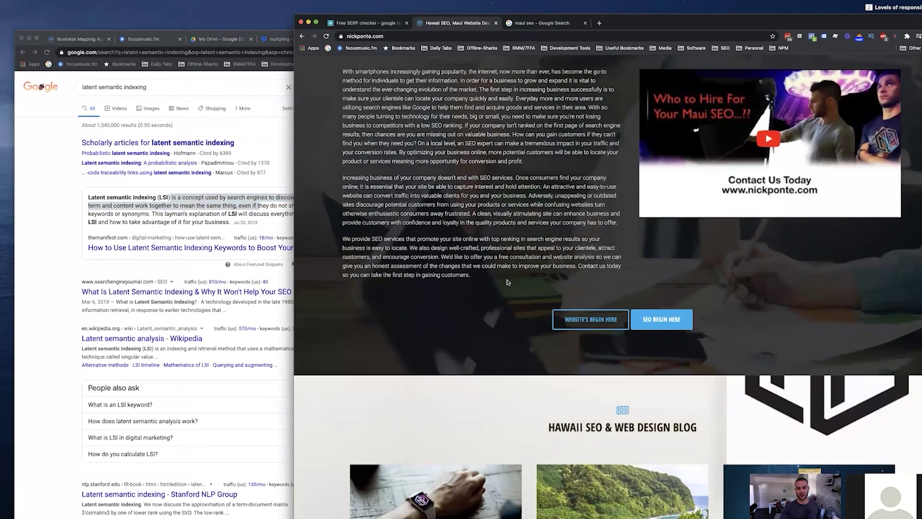
pyautogui.moveTo(319, 65); pyautogui.dragTo(619, 313)
pyautogui.click(70, 172)
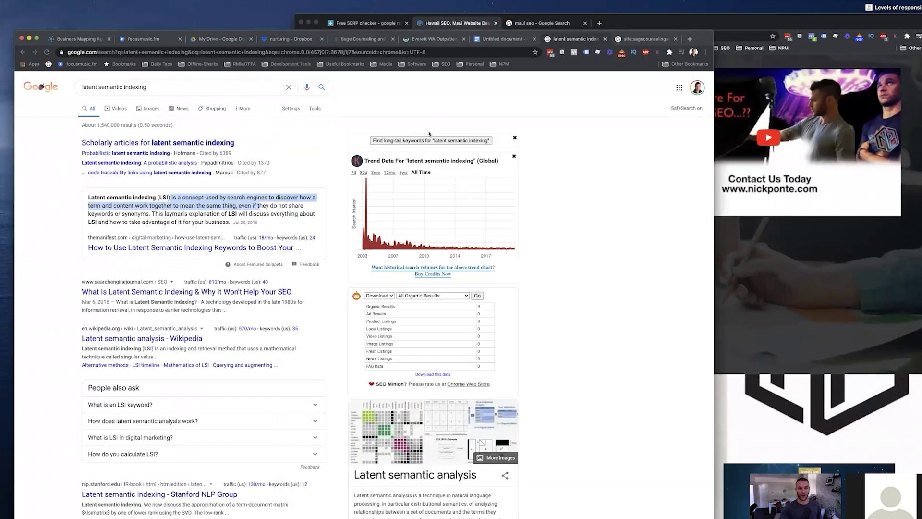
# Scroll through the Sage Counseling homepage's blog and services sections.
pyautogui.click(434, 39)
pyautogui.click(388, 39)
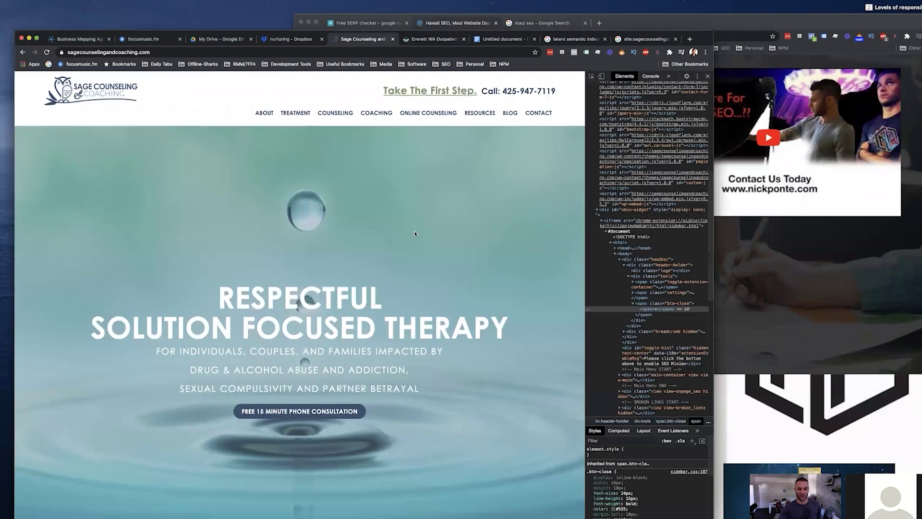
pyautogui.scroll(-15, 416, 232)
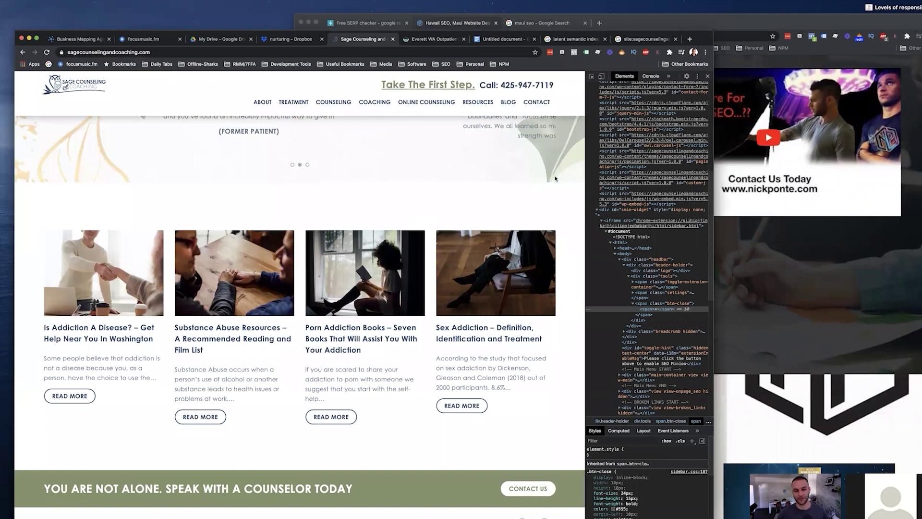
pyautogui.scroll(10, 556, 178)
pyautogui.scroll(-10, 455, 198)
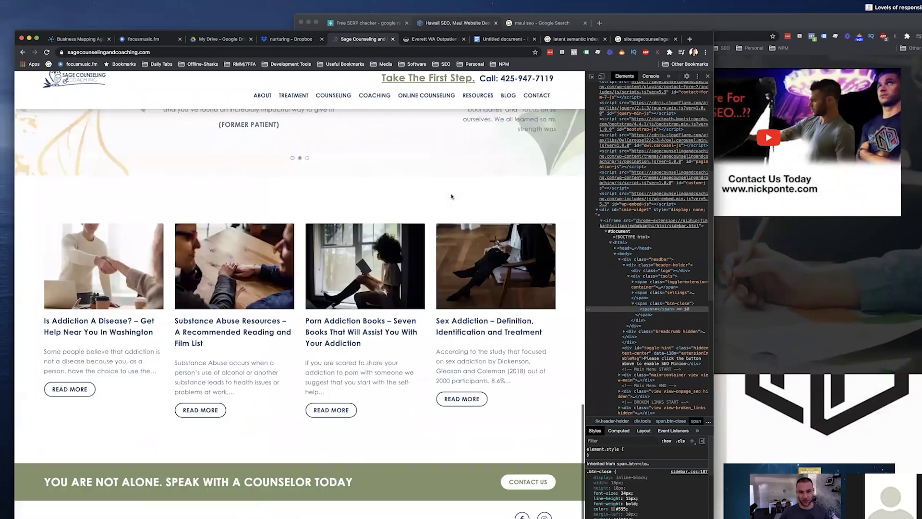
pyautogui.scroll(1, 455, 198)
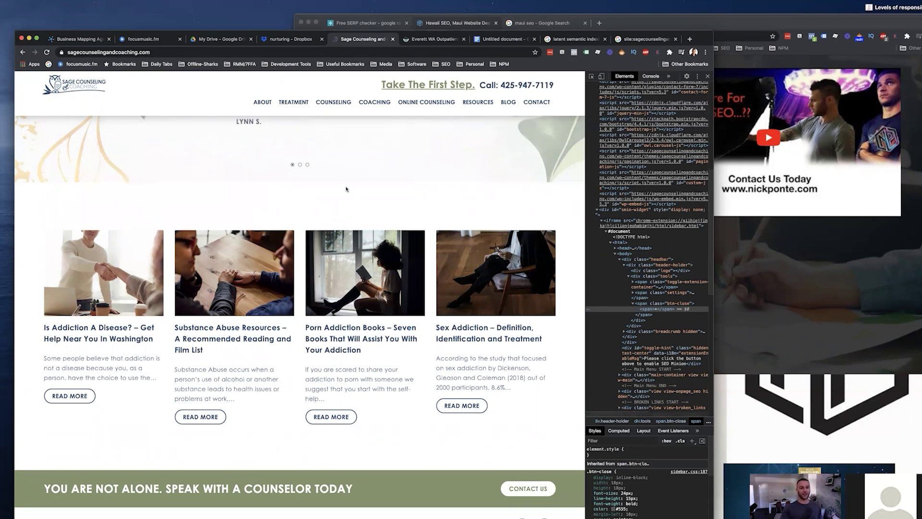
pyautogui.scroll(15, 350, 187)
pyautogui.scroll(-8, 351, 187)
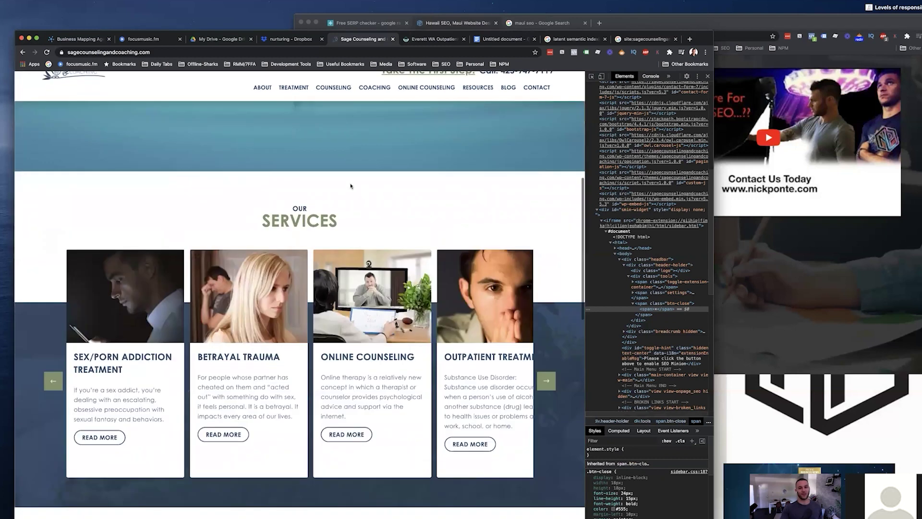
# Select the Latent Semantic Indexing line (plumbers, broken pipes, leaks, water damage…) in the plumbing outline.
pyautogui.hotkey('ctrl', '7')
pyautogui.click(333, 283)
pyautogui.moveTo(334, 282); pyautogui.dragTo(214, 267)
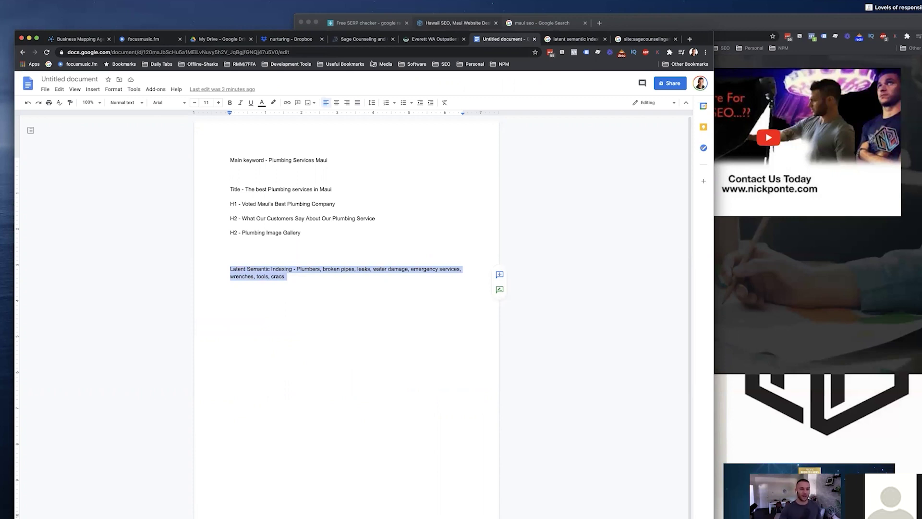
pyautogui.click(425, 42)
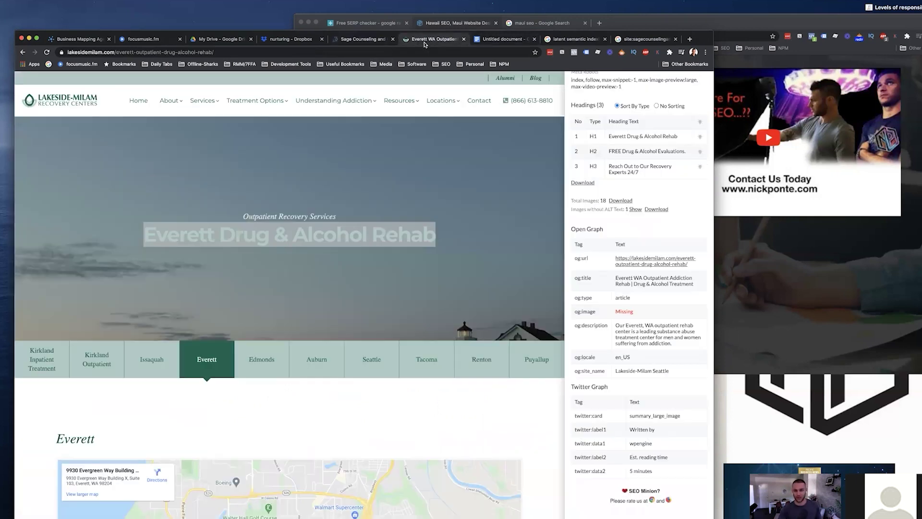
pyautogui.click(358, 42)
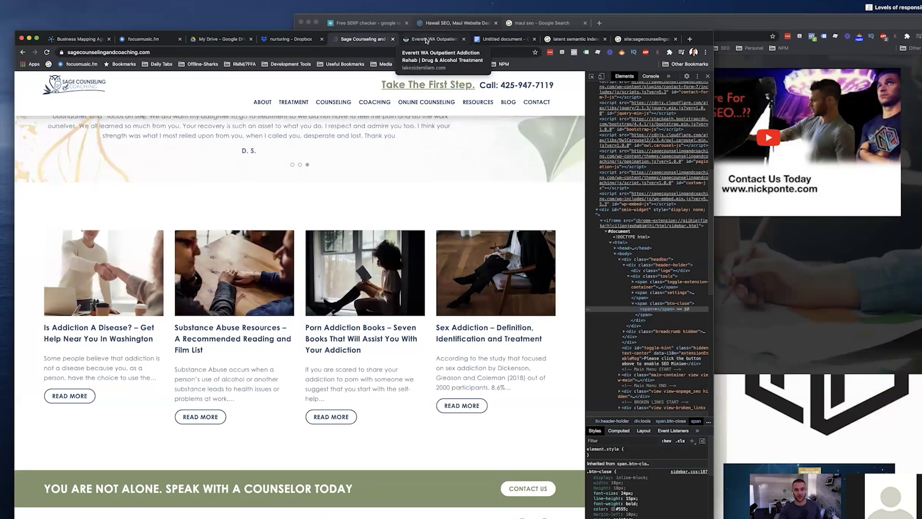
pyautogui.click(426, 41)
pyautogui.scroll(-10, 373, 236)
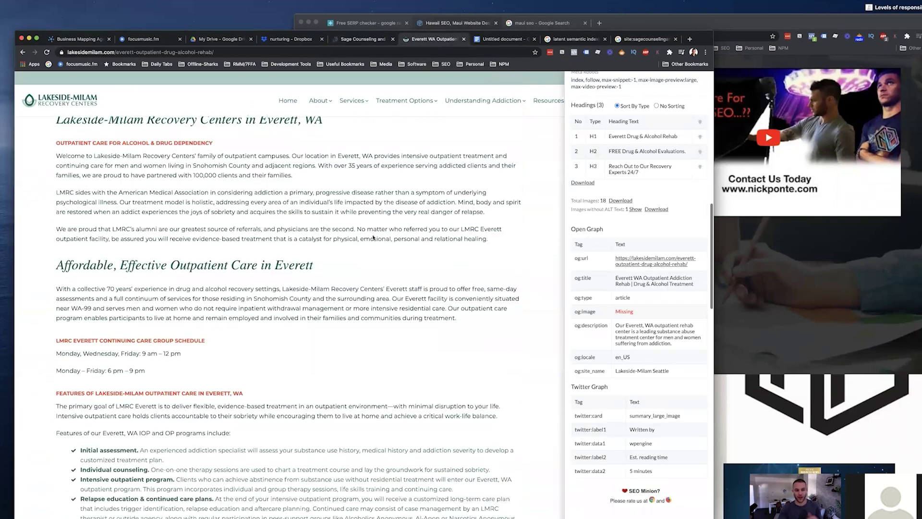
pyautogui.scroll(5, 372, 237)
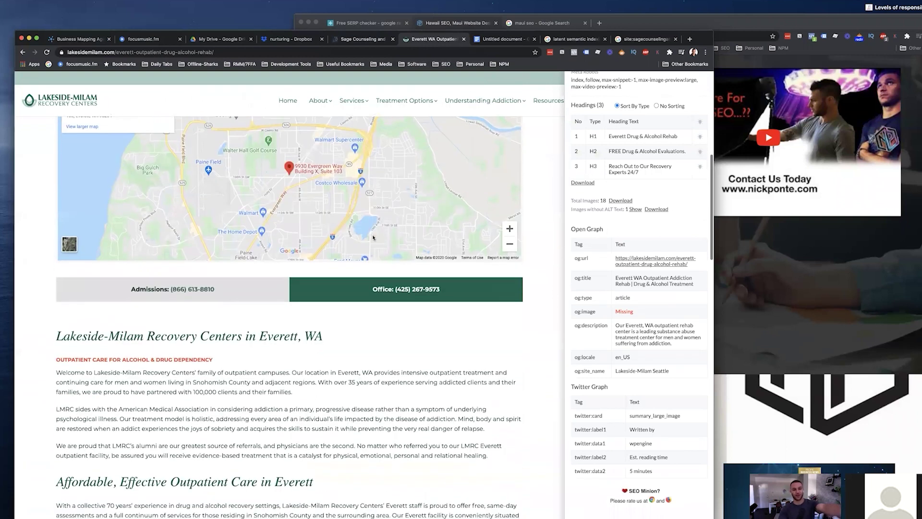
pyautogui.scroll(-12, 373, 237)
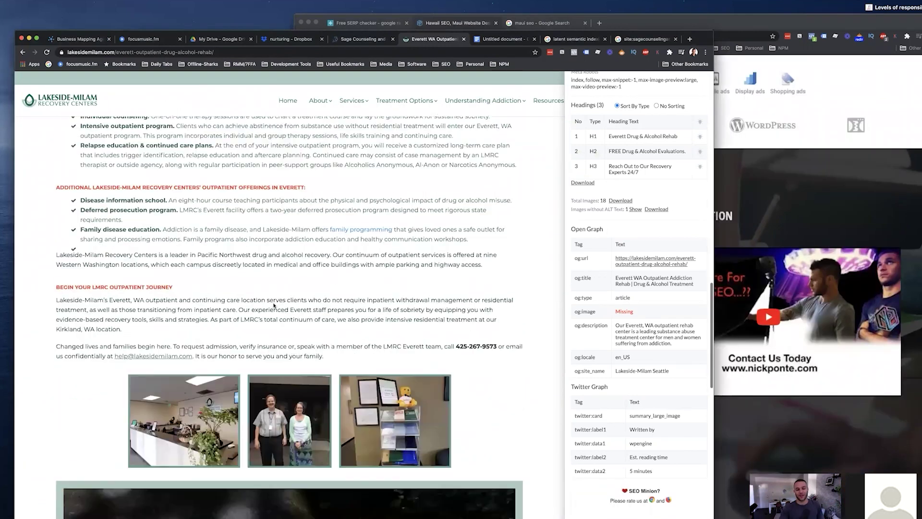
pyautogui.scroll(5, 288, 308)
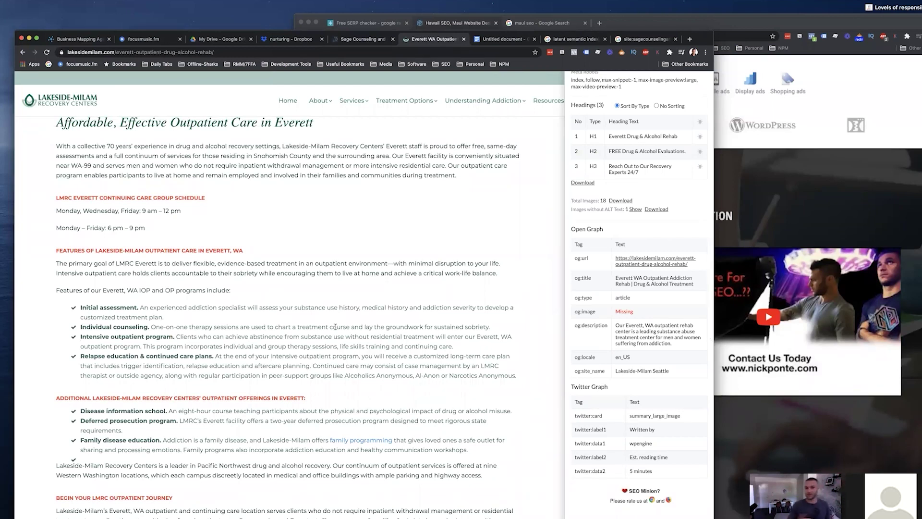
pyautogui.scroll(-5, 336, 326)
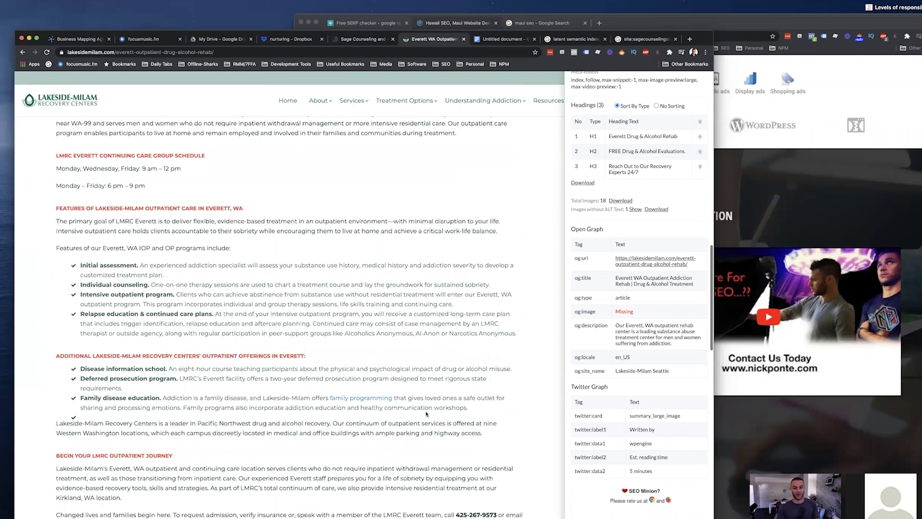
pyautogui.moveTo(453, 401); pyautogui.dragTo(127, 225)
# Glance back over the Sage Counseling homepage.
pyautogui.hotkey('ctrl', 'Tab')
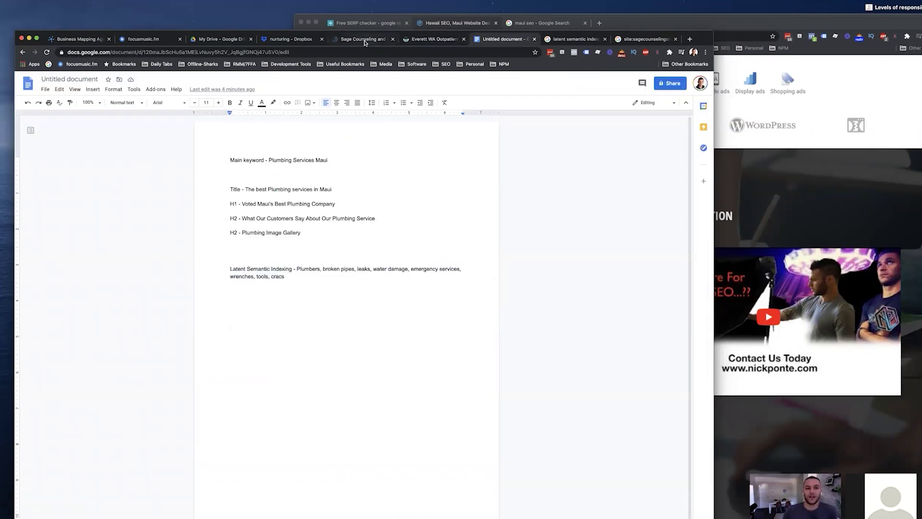
pyautogui.hotkey('ctrl', 'shift', 'Tab')
pyautogui.hotkey('ctrl', 'shift', 'Tab')
pyautogui.scroll(5, 273, 234)
pyautogui.scroll(-2, 273, 234)
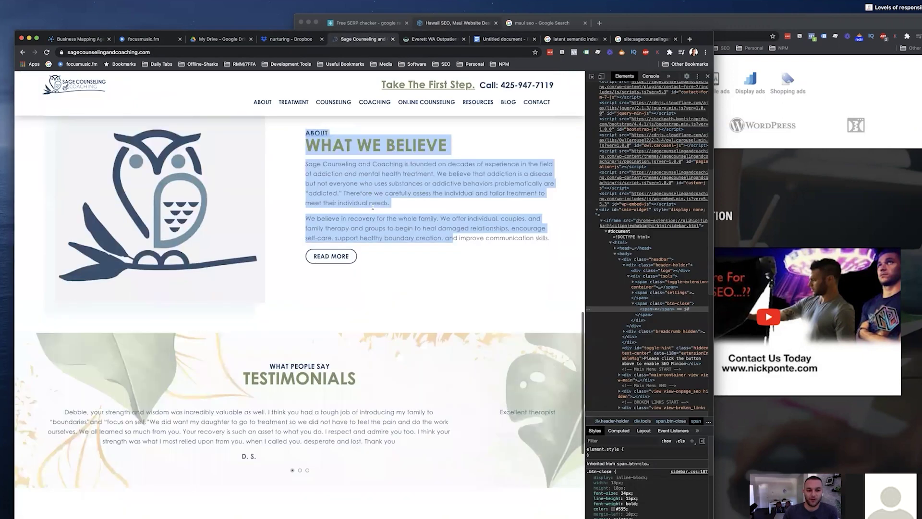
pyautogui.scroll(10, 273, 234)
pyautogui.scroll(-20, 288, 240)
pyautogui.scroll(20, 288, 240)
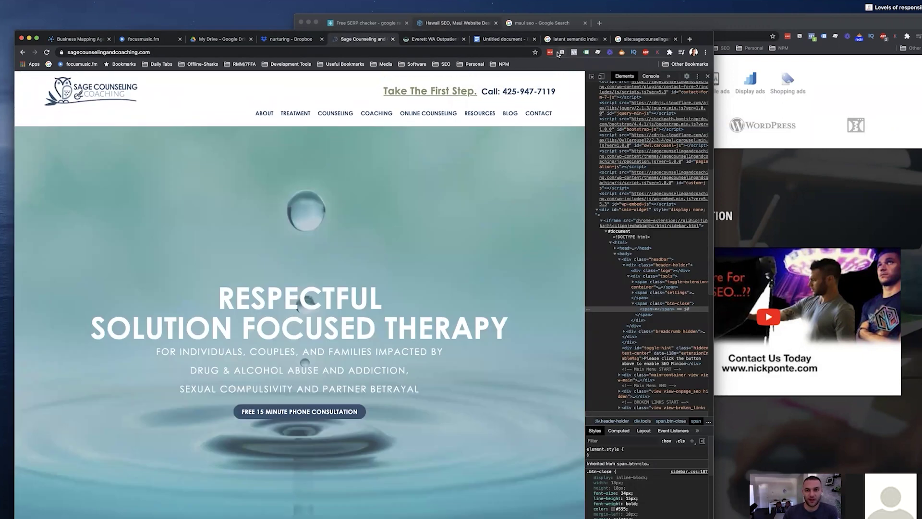
# Review the LSI line and 'Plumbing Services Maui' keyword in the outline, then bring nickponte.com forward.
pyautogui.hotkey('ctrl', 'Tab')
pyautogui.hotkey('ctrl', 'Tab')
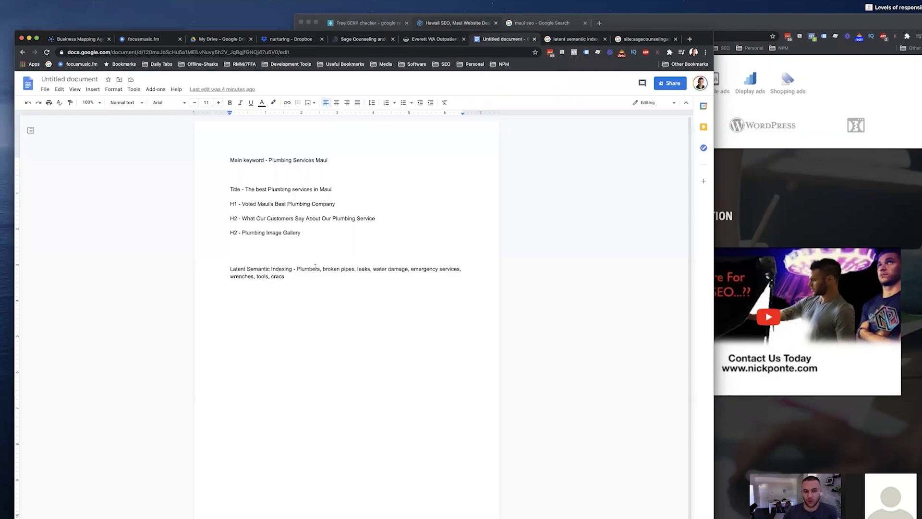
pyautogui.moveTo(302, 279); pyautogui.dragTo(232, 269)
pyautogui.click(329, 278)
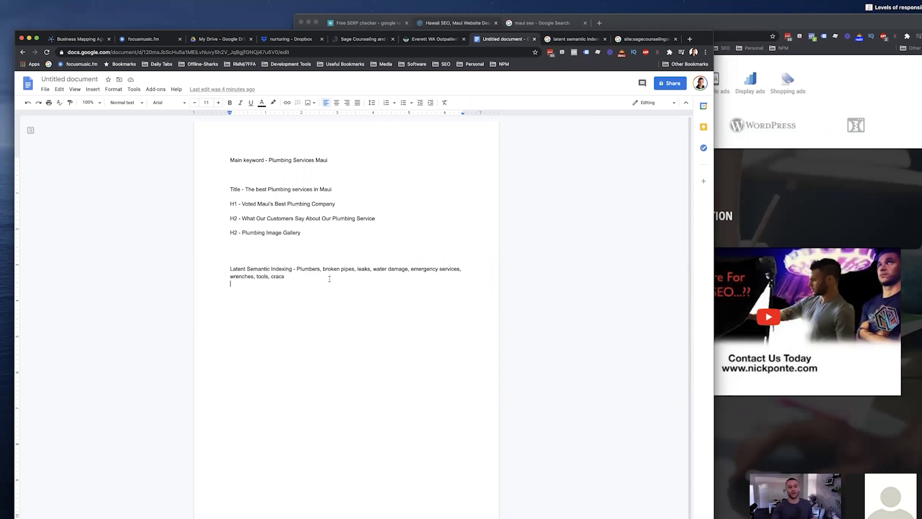
pyautogui.press('Return')
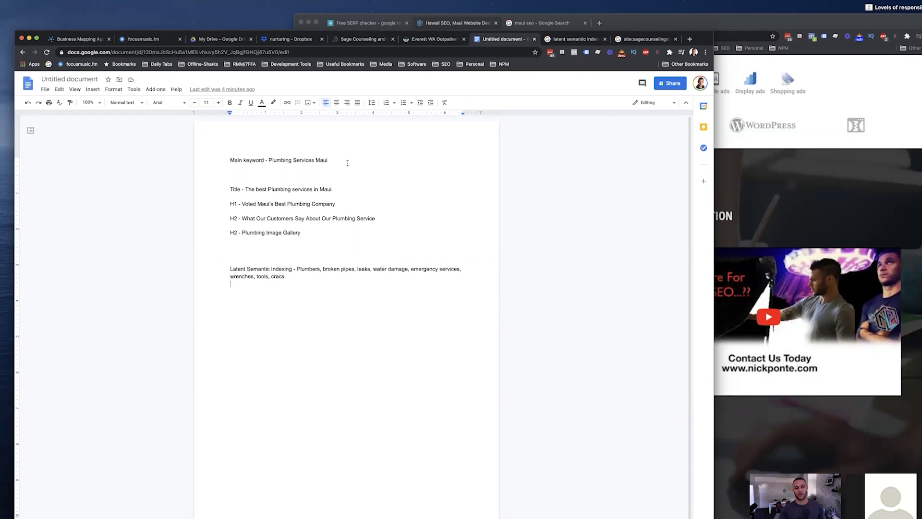
pyautogui.moveTo(331, 160); pyautogui.dragTo(270, 160)
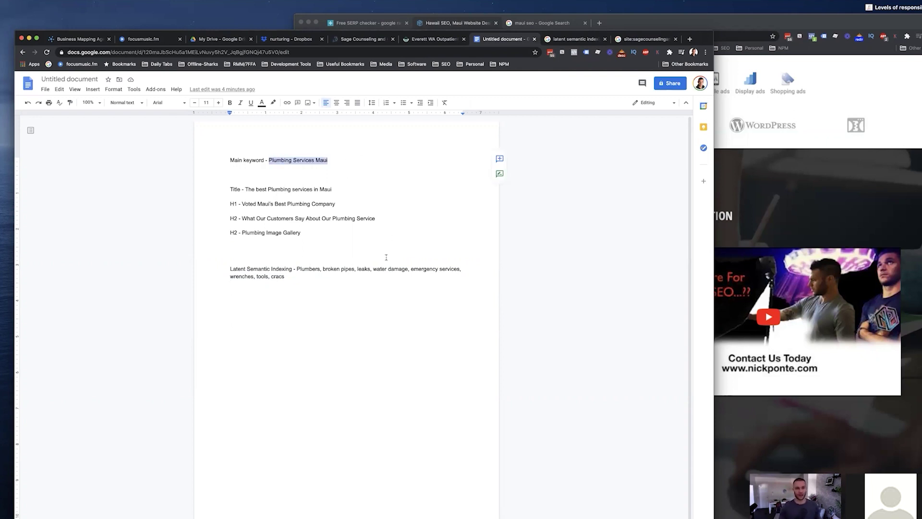
pyautogui.click(386, 257)
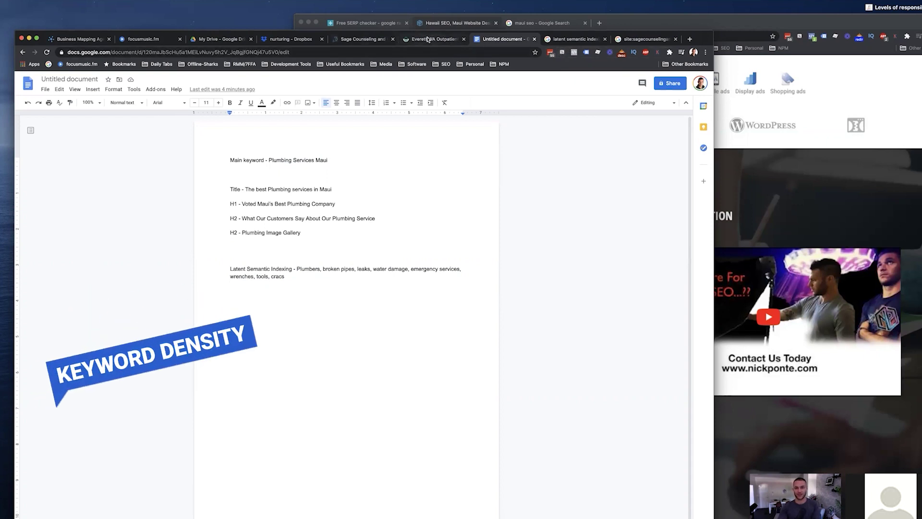
pyautogui.click(772, 105)
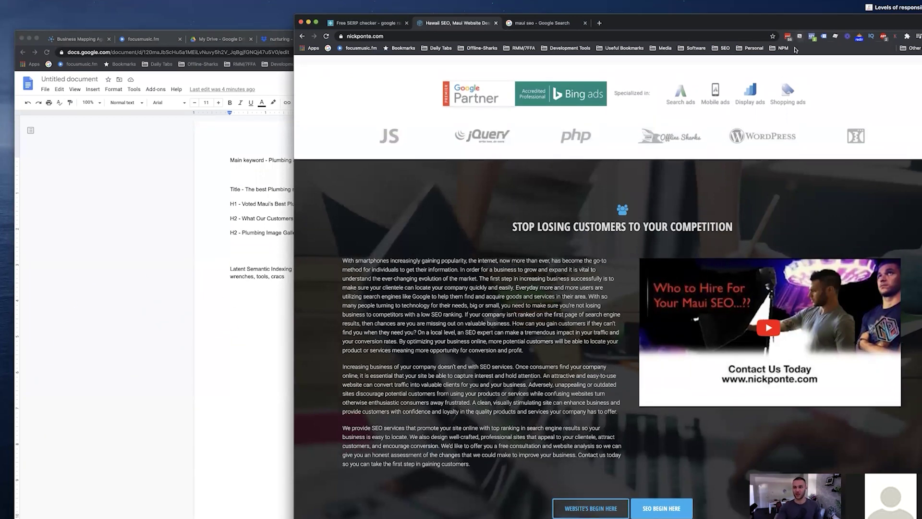
# Open nTopic's RelevancyRank Writer and enter the keyword 'hawaii seo'.
pyautogui.click(600, 22)
pyautogui.write('ntopic.org')
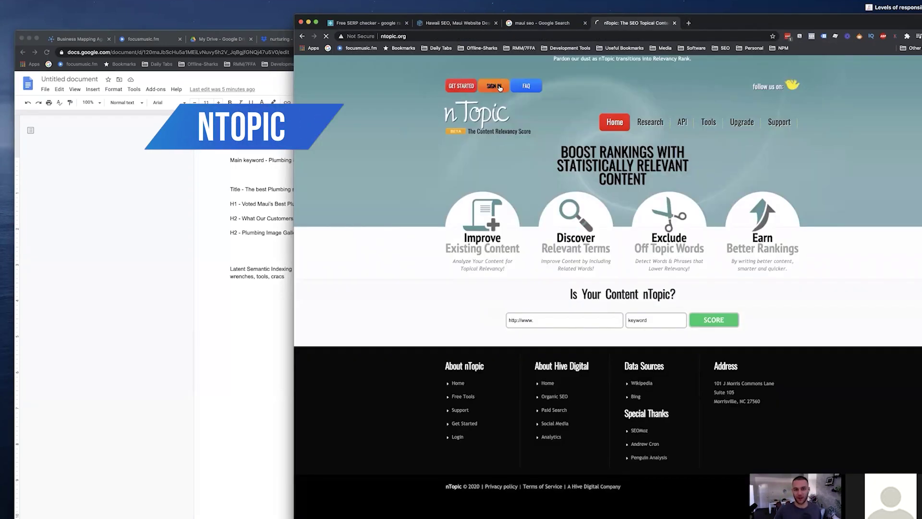
pyautogui.click(499, 87)
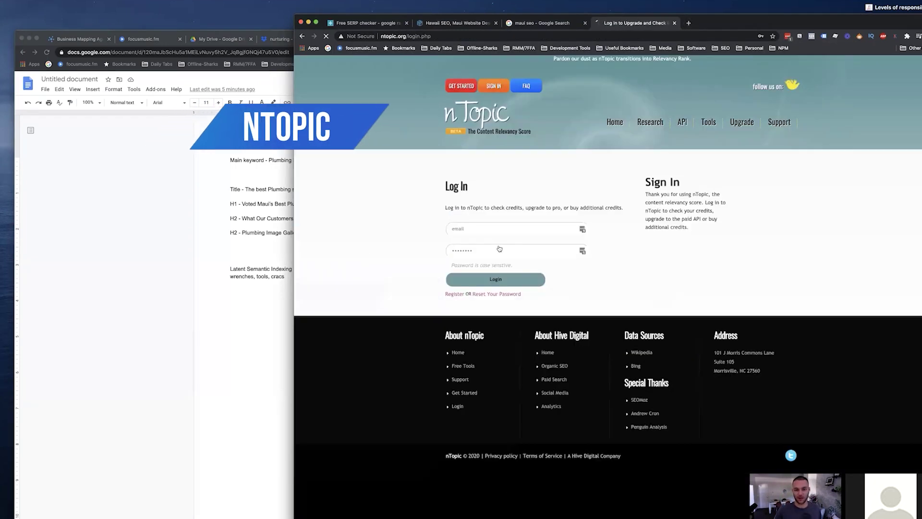
pyautogui.click(583, 229)
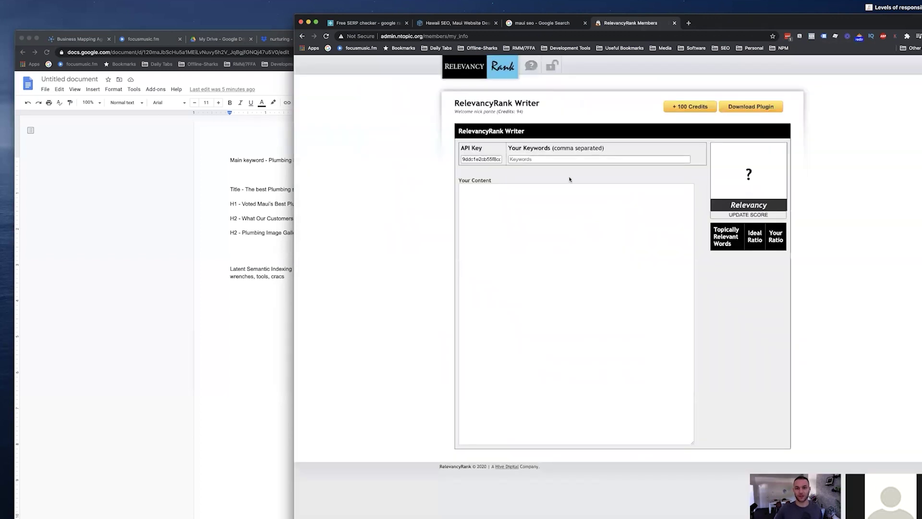
pyautogui.click(590, 161)
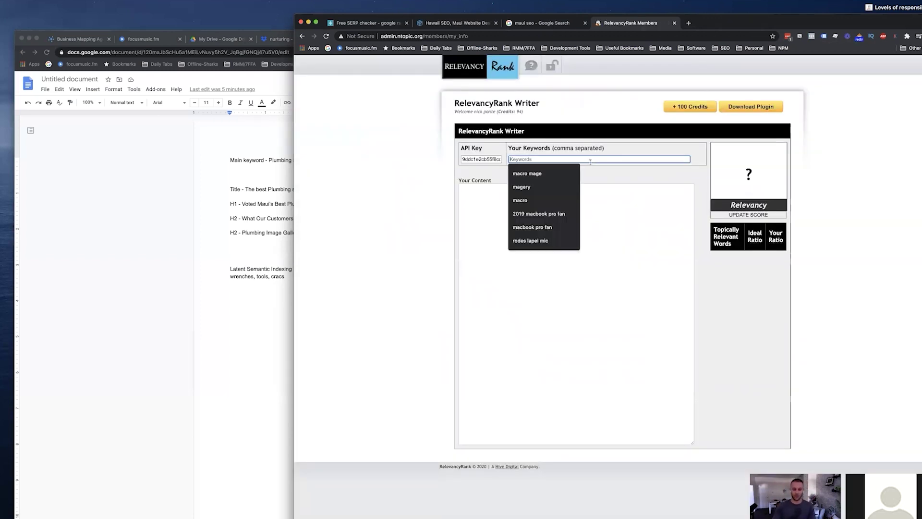
pyautogui.write('hawaiui')
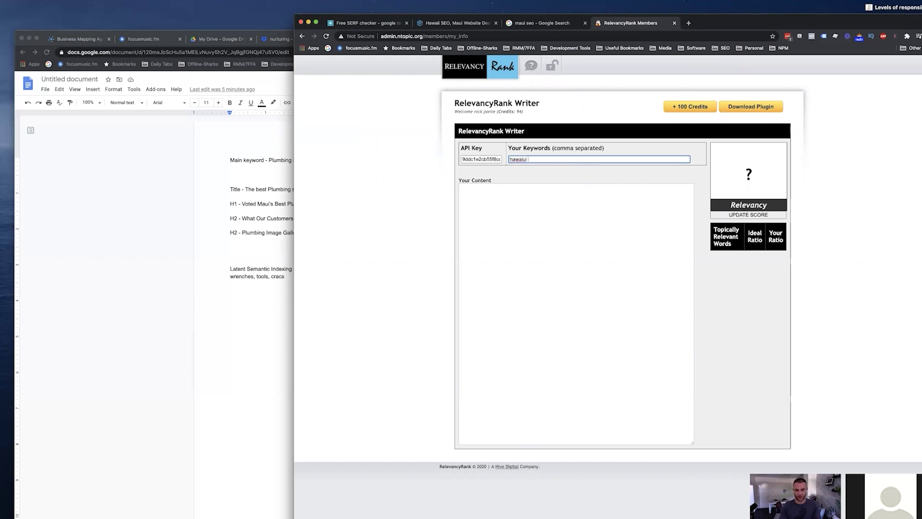
pyautogui.press('BackSpace')
pyautogui.press('BackSpace')
pyautogui.press('BackSpace')
pyautogui.press('BackSpace')
pyautogui.press('BackSpace')
pyautogui.press('BackSpace')
pyautogui.press('BackSpace')
pyautogui.click(553, 171)
# Copy all text from the nickponte.com Hawaii SEO page into the writer's content field.
pyautogui.click(578, 189)
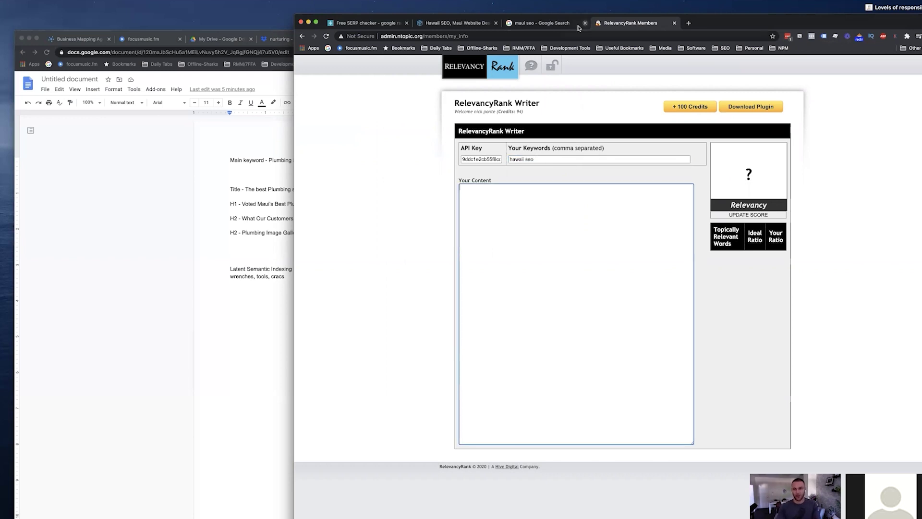
pyautogui.click(546, 24)
pyautogui.click(456, 23)
pyautogui.hotkey('ctrl', 'a')
pyautogui.scroll(-15, 683, 238)
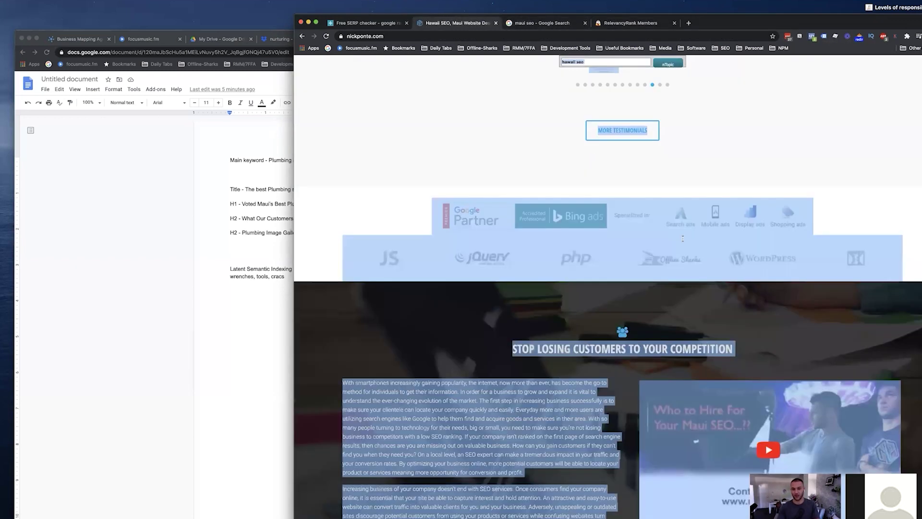
pyautogui.scroll(-10, 682, 238)
pyautogui.click(644, 23)
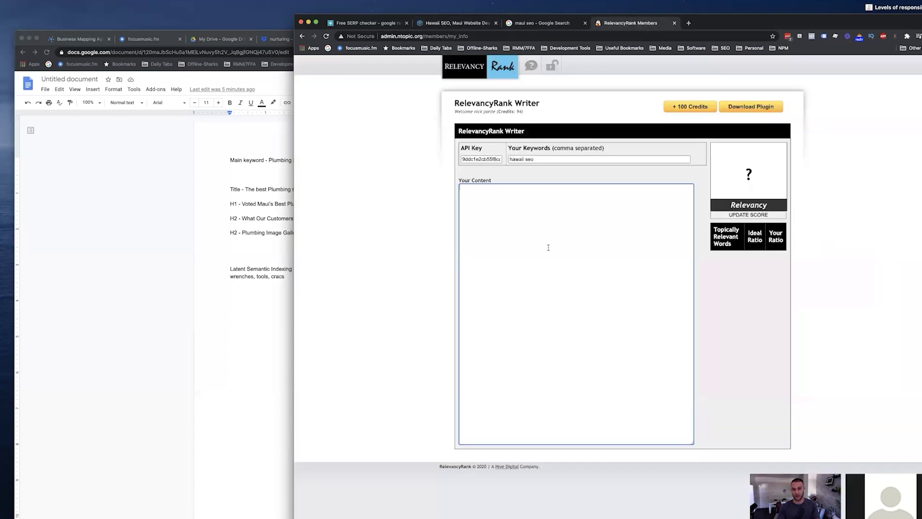
pyautogui.click(548, 248)
pyautogui.press('cmd+v')
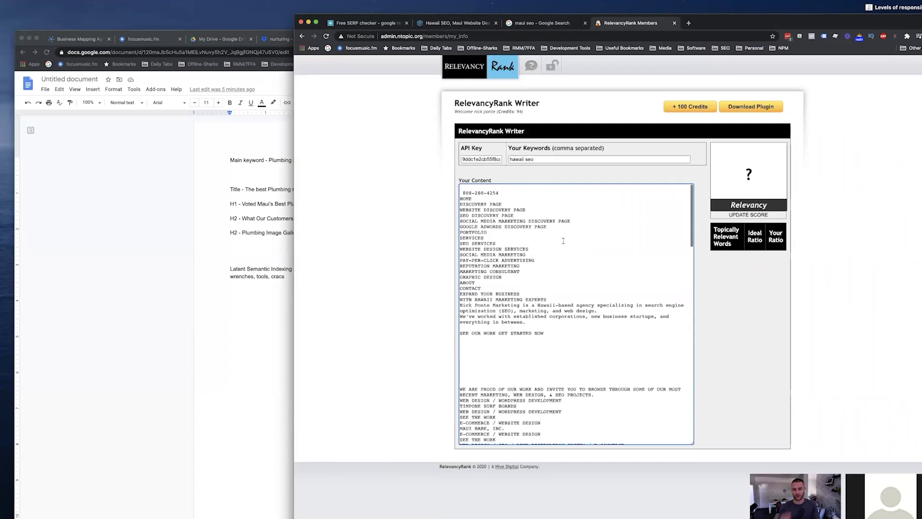
# Calculate the relevancy score (90.97%), noting hawaii's 10.39 ratio and the 99% target.
pyautogui.click(753, 215)
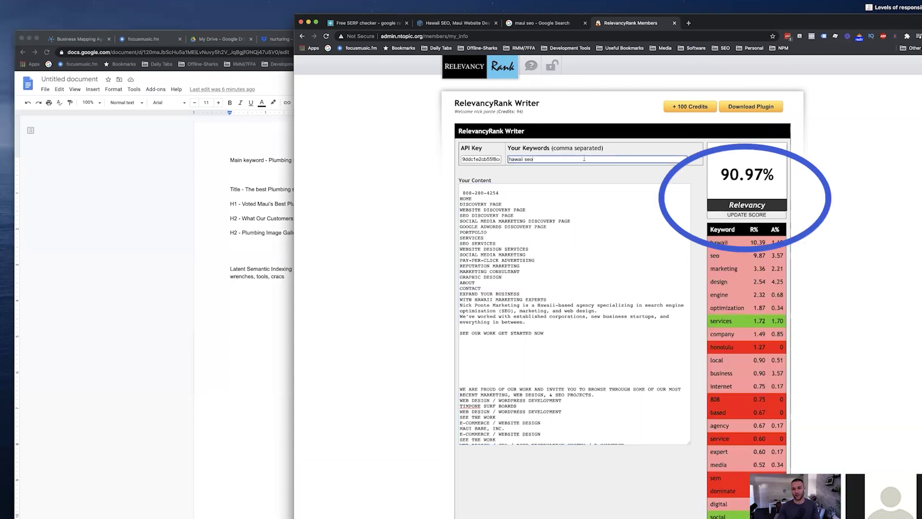
pyautogui.doubleClick(751, 242)
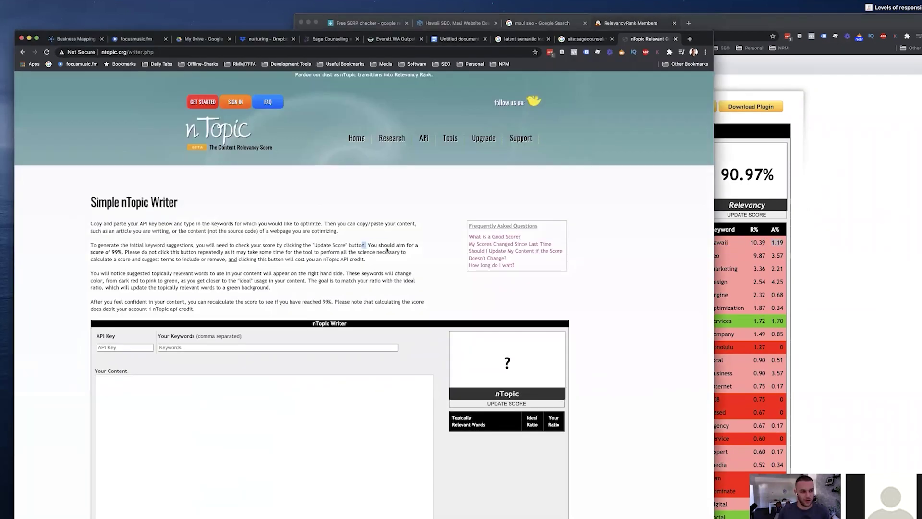
pyautogui.moveTo(363, 245); pyautogui.dragTo(397, 253)
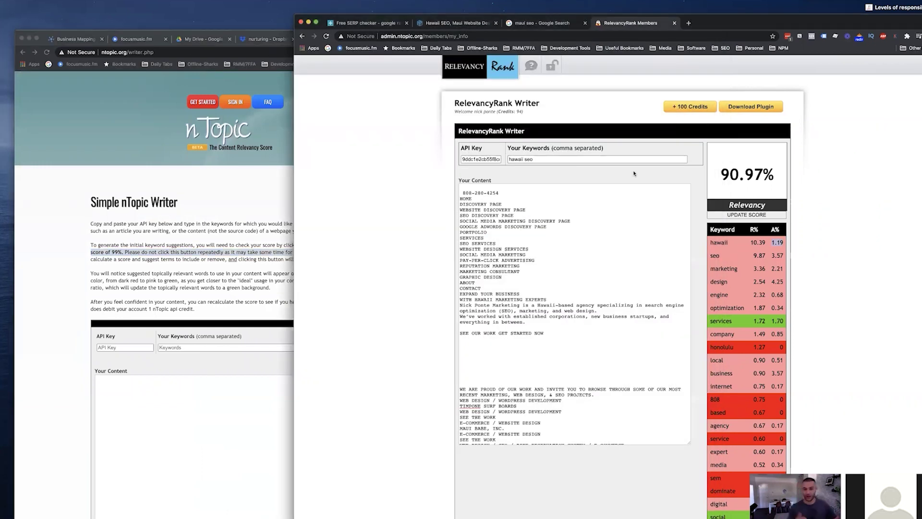
# Check the Lakeside-Milam Everett WA page's SEO Minion headings, then return to the RelevancyRank Writer.
pyautogui.click(272, 154)
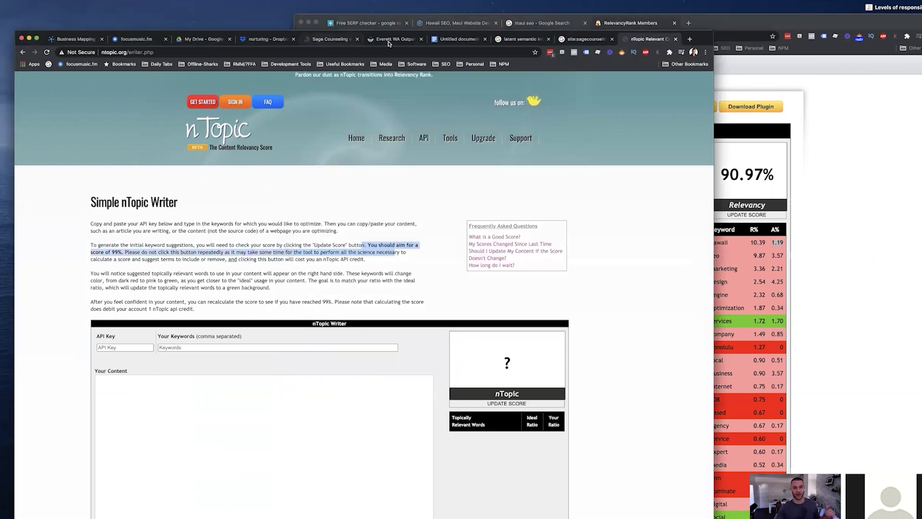
pyautogui.click(394, 39)
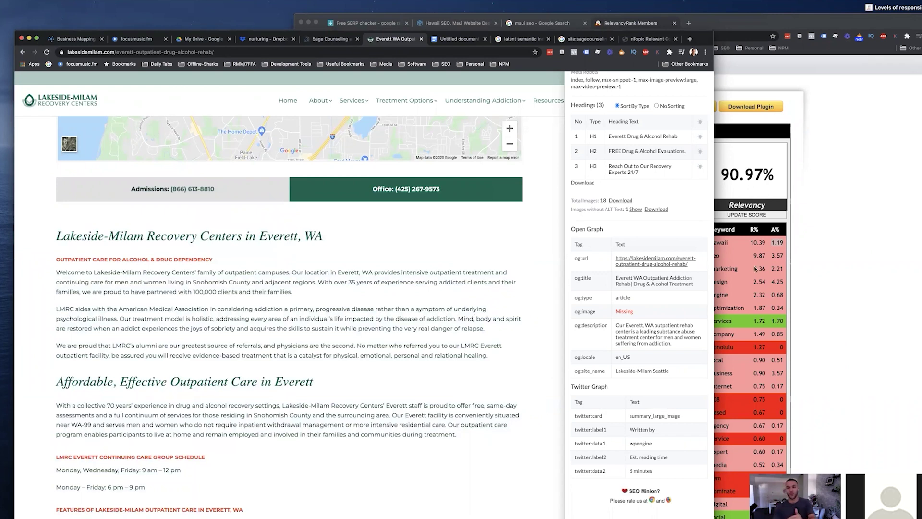
pyautogui.click(888, 273)
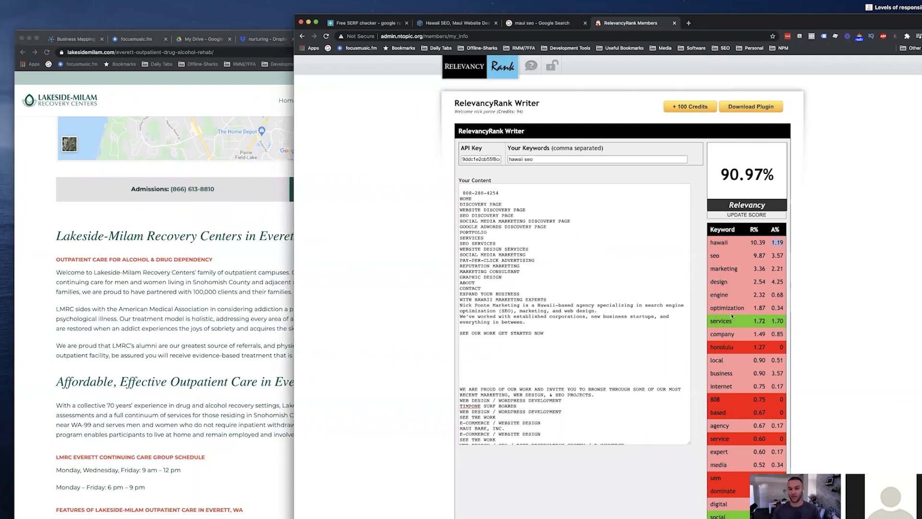
# Add a line of repeated 'hawaii seo' after the web design line and recalculate the score.
pyautogui.moveTo(493, 236); pyautogui.dragTo(546, 353)
pyautogui.click(546, 358)
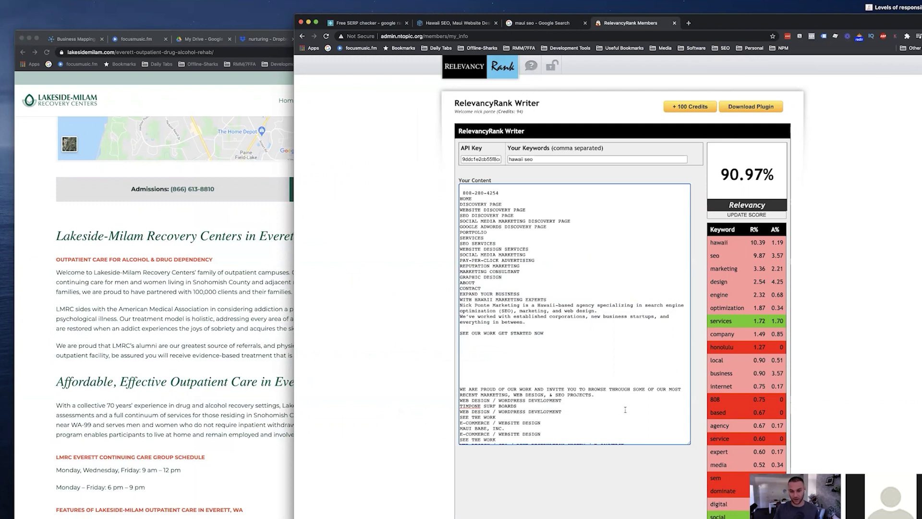
pyautogui.press('Return')
pyautogui.press('Return')
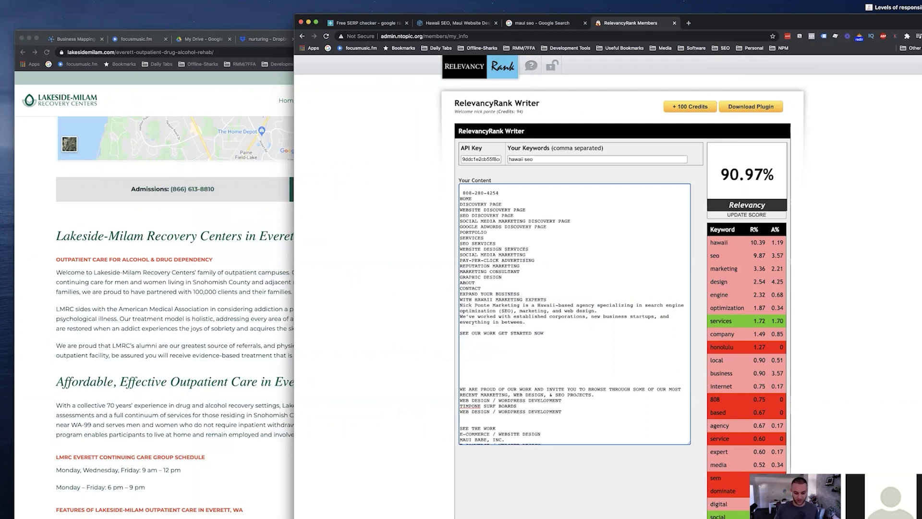
pyautogui.write('hawaii seo')
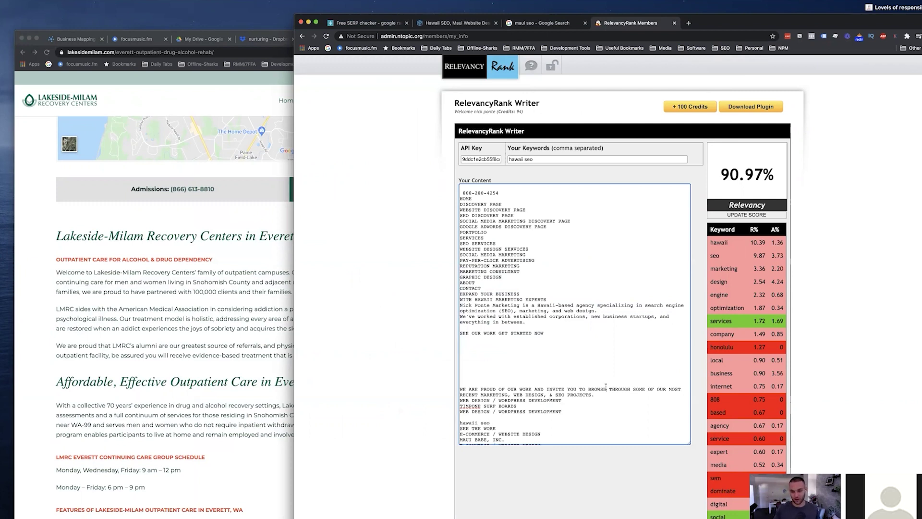
pyautogui.write('hawaii seo hawaii seo hawaii seo hawaii seo hawaii seo hawaii seo hawaii seo')
pyautogui.click(769, 216)
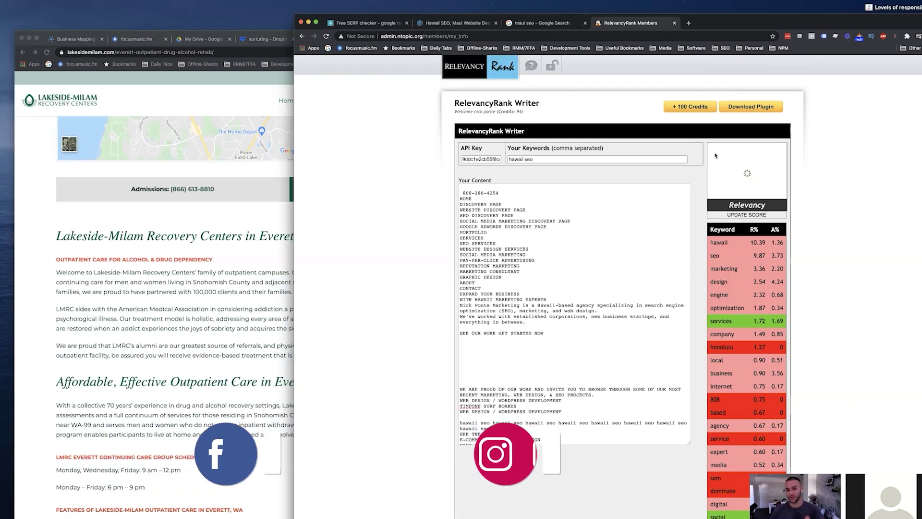
pyautogui.scroll(-10, 600, 315)
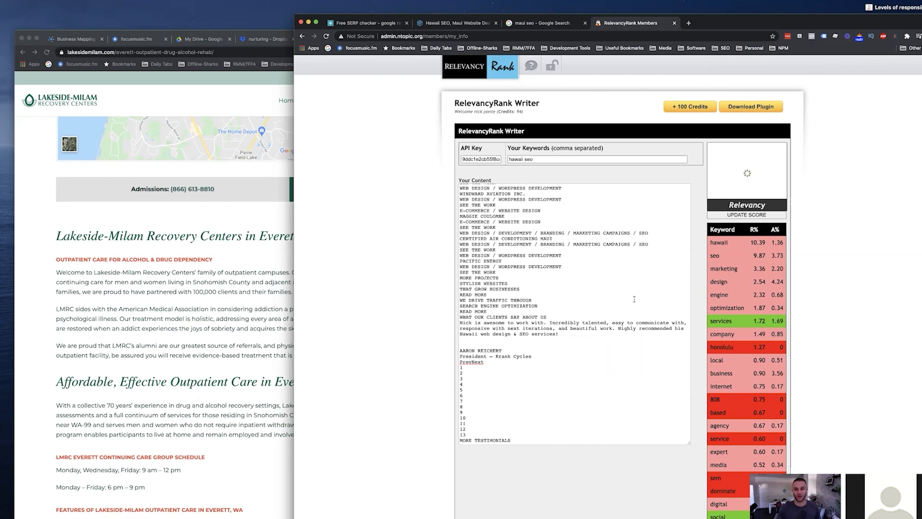
pyautogui.scroll(15, 624, 293)
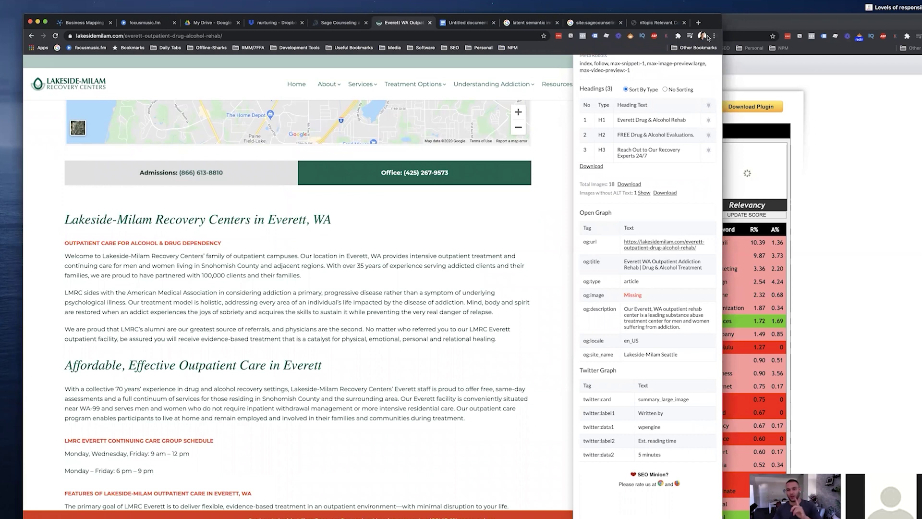
# Load the Sage Counseling site's sitemap.xml.
pyautogui.click(340, 24)
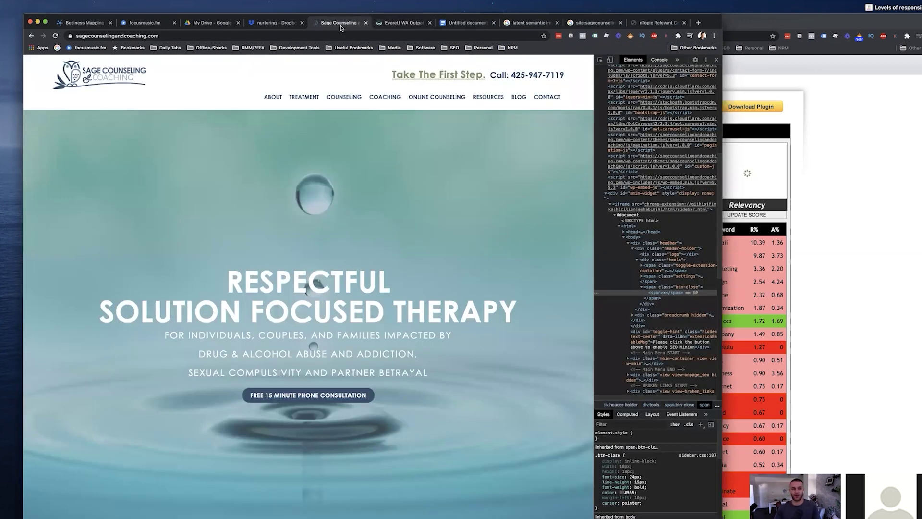
pyautogui.click(530, 34)
pyautogui.write('sitemap.xml')
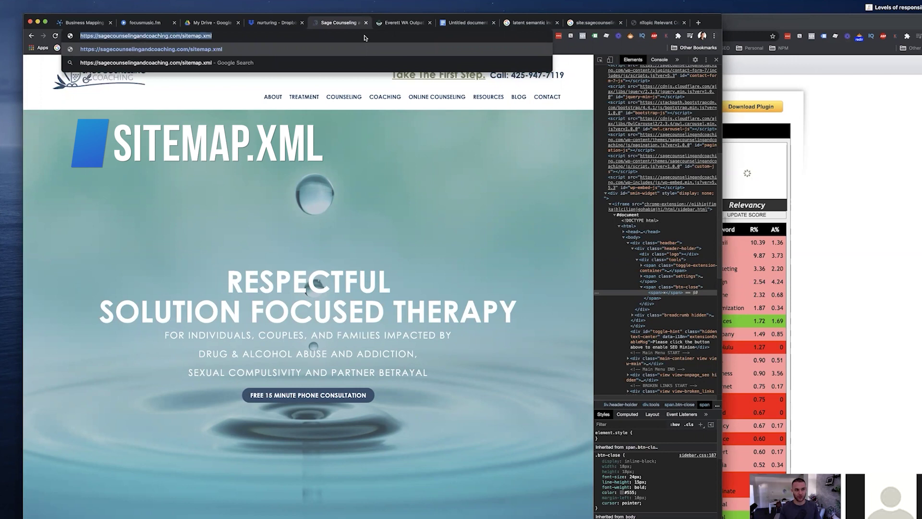
pyautogui.hotkey('shift', 'Left')
pyautogui.hotkey('shift', 'Left')
pyautogui.hotkey('shift', 'Left')
pyautogui.hotkey('shift', 'Left')
pyautogui.hotkey('shift', 'Left')
pyautogui.hotkey('shift', 'Left')
pyautogui.hotkey('shift', 'Left')
pyautogui.hotkey('shift', 'Left')
pyautogui.hotkey('shift', 'Left')
pyautogui.hotkey('shift', 'Left')
pyautogui.hotkey('shift', 'Left')
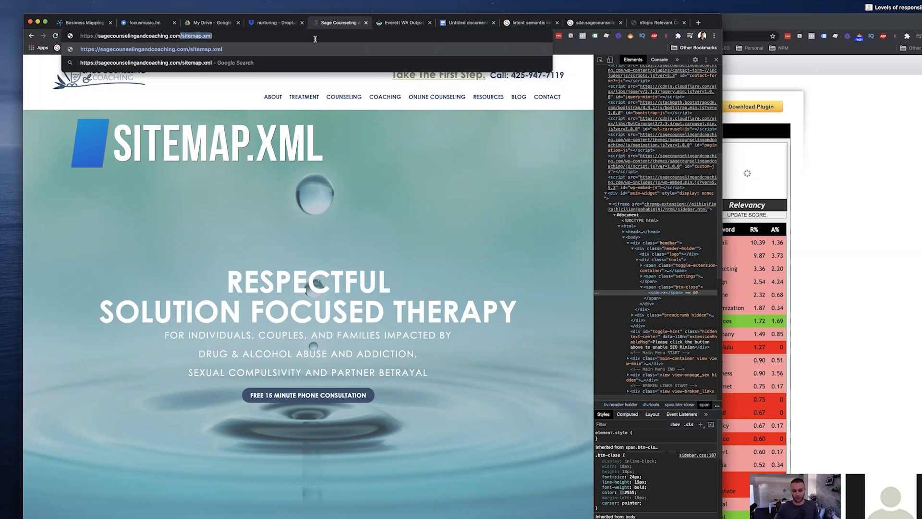
pyautogui.press('Return')
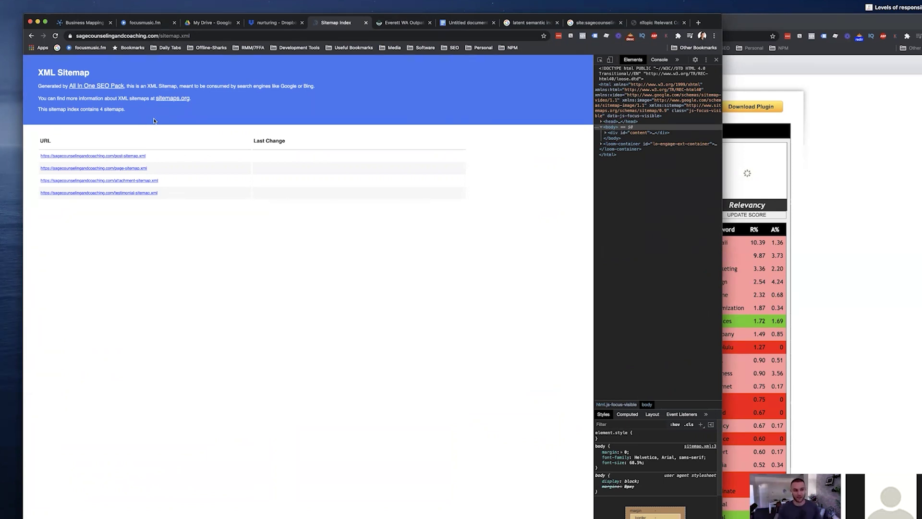
# Open post-sitemap.xml and highlight its 9 blog post URLs.
pyautogui.click(145, 156)
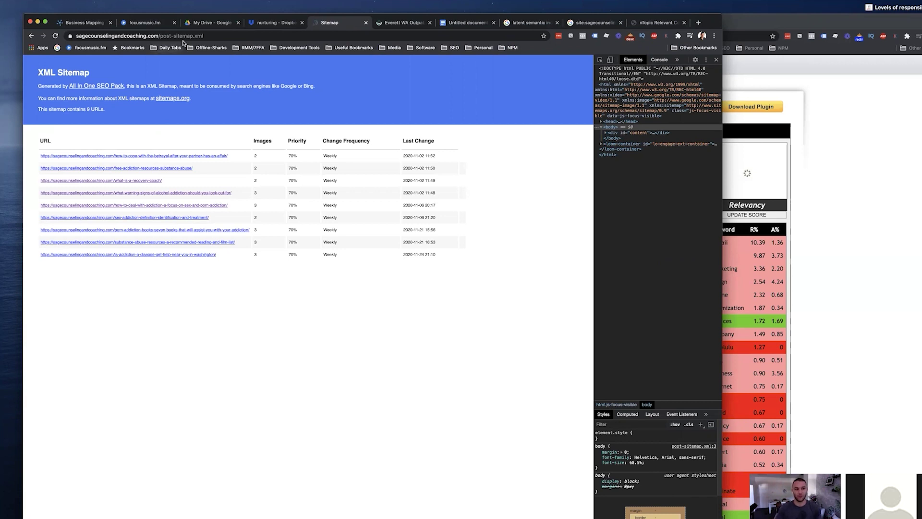
pyautogui.moveTo(229, 35); pyautogui.dragTo(178, 36)
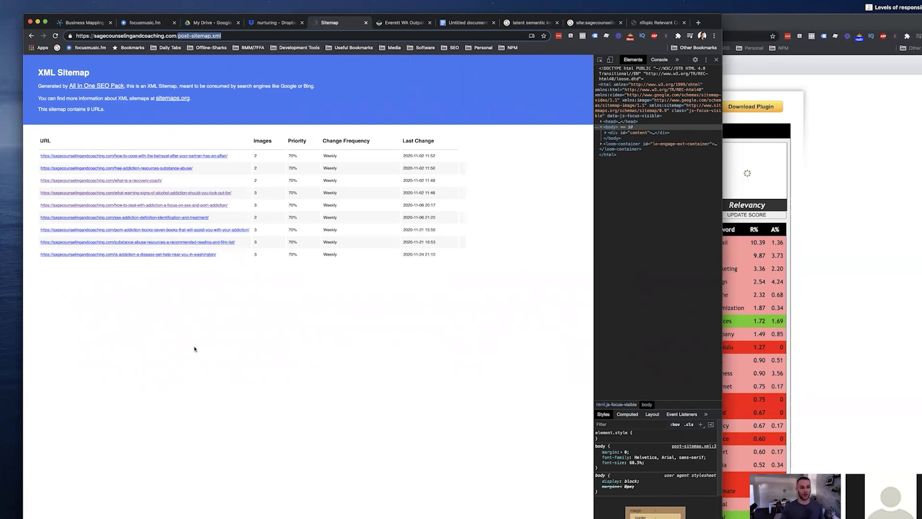
pyautogui.moveTo(196, 348); pyautogui.dragTo(42, 154)
pyautogui.click(232, 305)
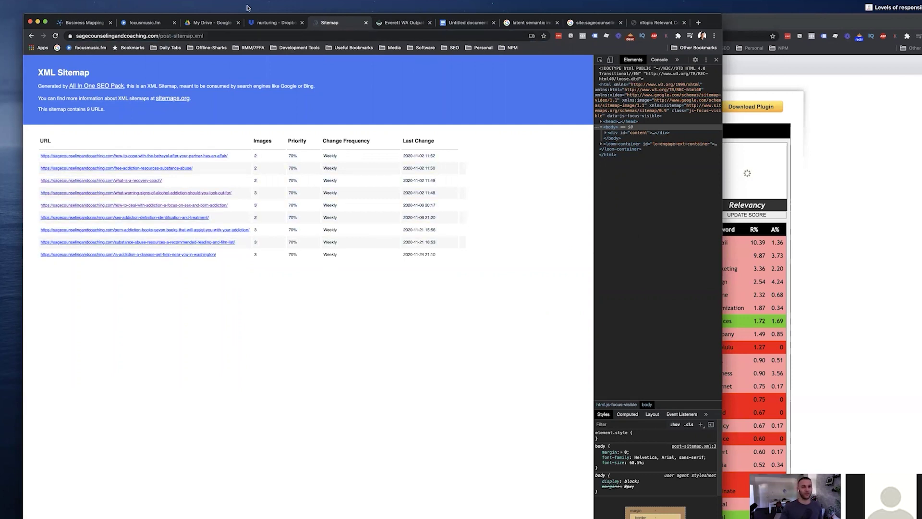
# Trim the sitemap URL back to the domain to return to the Sage Counseling homepage.
pyautogui.click(176, 35)
pyautogui.press('End')
pyautogui.press('BackSpace')
pyautogui.press('BackSpace')
pyautogui.press('BackSpace')
pyautogui.press('BackSpace')
pyautogui.press('BackSpace')
pyautogui.press('BackSpace')
pyautogui.press('BackSpace')
pyautogui.press('BackSpace')
pyautogui.press('BackSpace')
pyautogui.press('BackSpace')
pyautogui.press('BackSpace')
pyautogui.press('BackSpace')
pyautogui.press('BackSpace')
pyautogui.press('BackSpace')
pyautogui.press('BackSpace')
pyautogui.press('BackSpace')
pyautogui.press('BackSpace')
pyautogui.press('Return')
pyautogui.scroll(-5, 345, 299)
pyautogui.scroll(-3, 346, 299)
pyautogui.scroll(10, 345, 299)
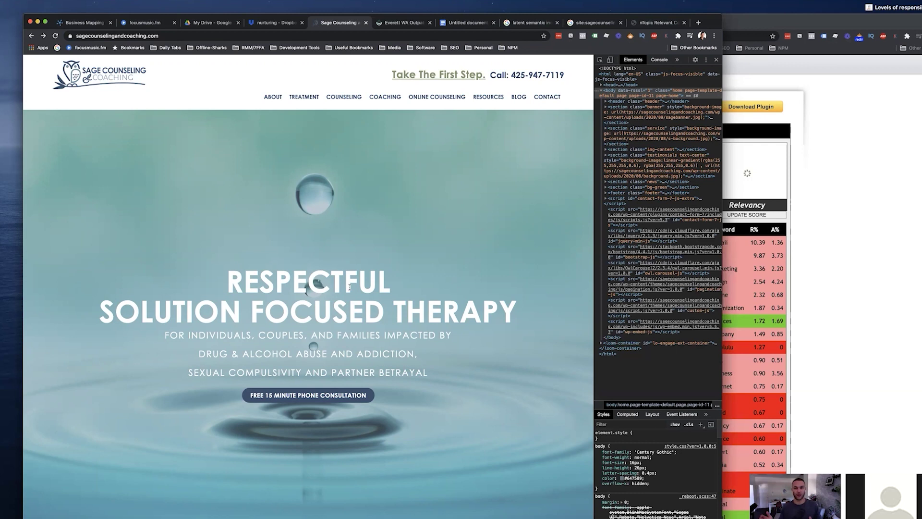
# Highlight the homepage's SERVICES heading, then load the site's /wp-admin address.
pyautogui.click(280, 36)
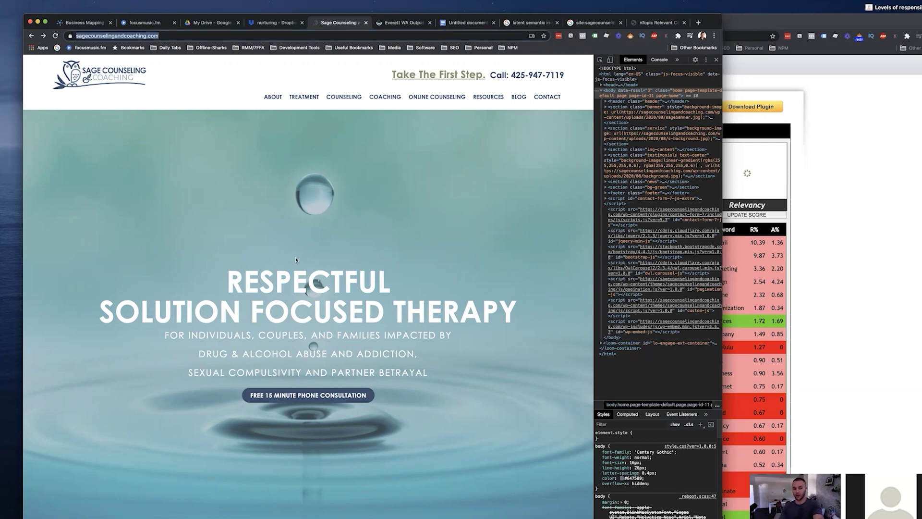
pyautogui.click(304, 281)
pyautogui.scroll(-5, 308, 283)
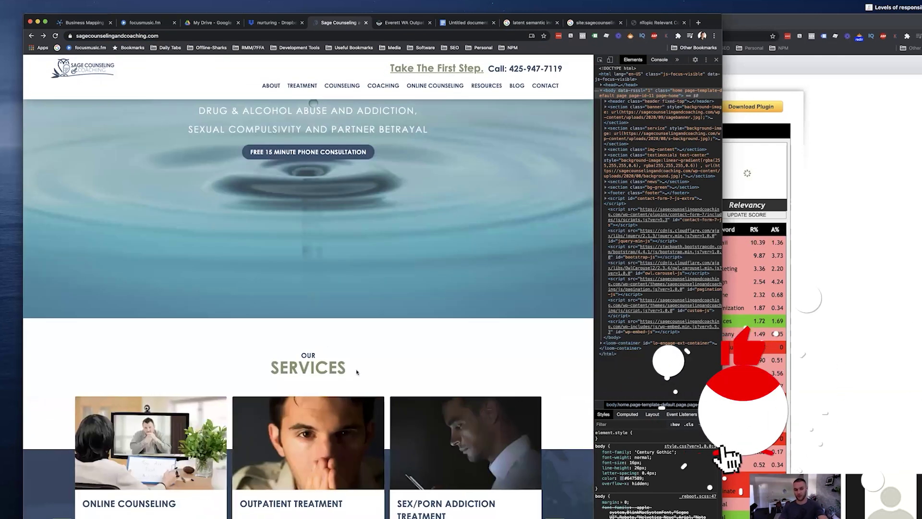
pyautogui.moveTo(357, 372); pyautogui.dragTo(239, 363)
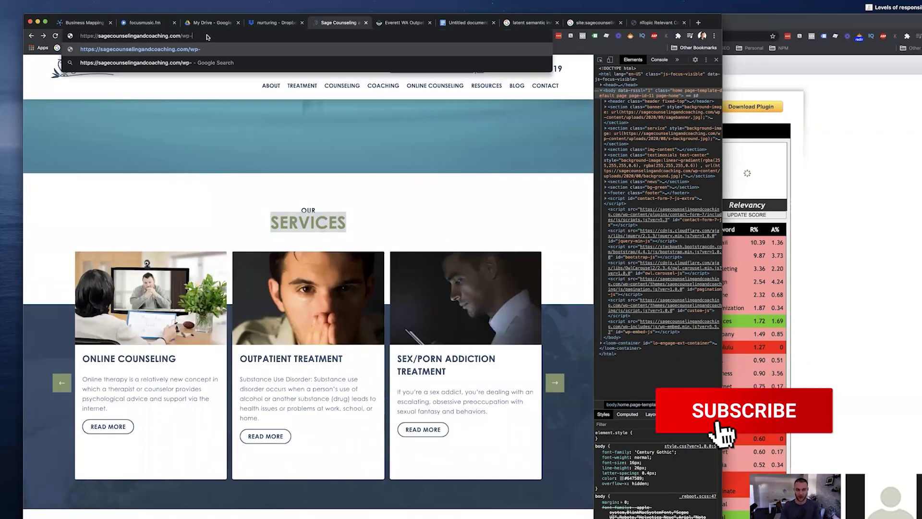
pyautogui.write('admin')
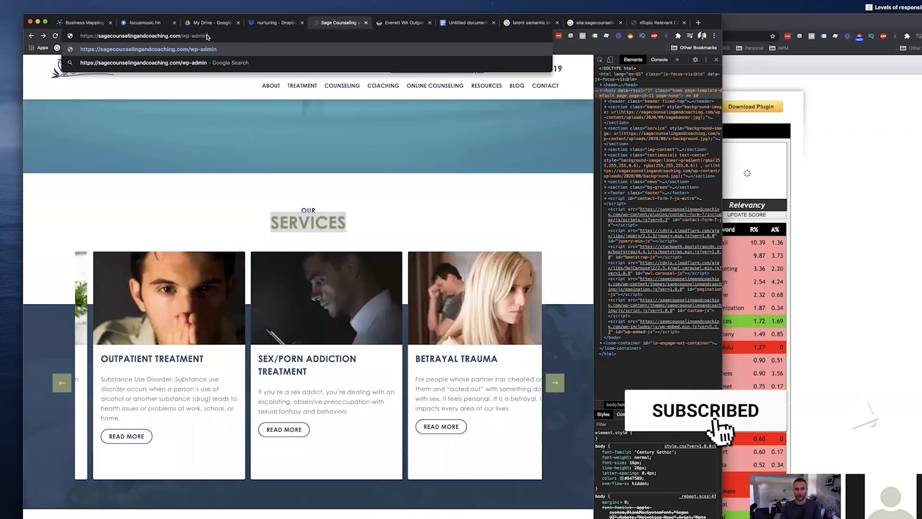
pyautogui.press('Return')
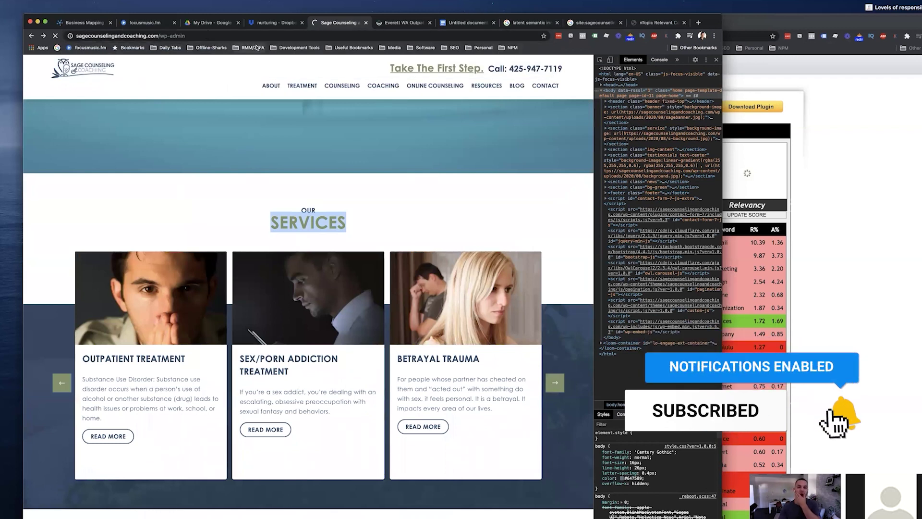